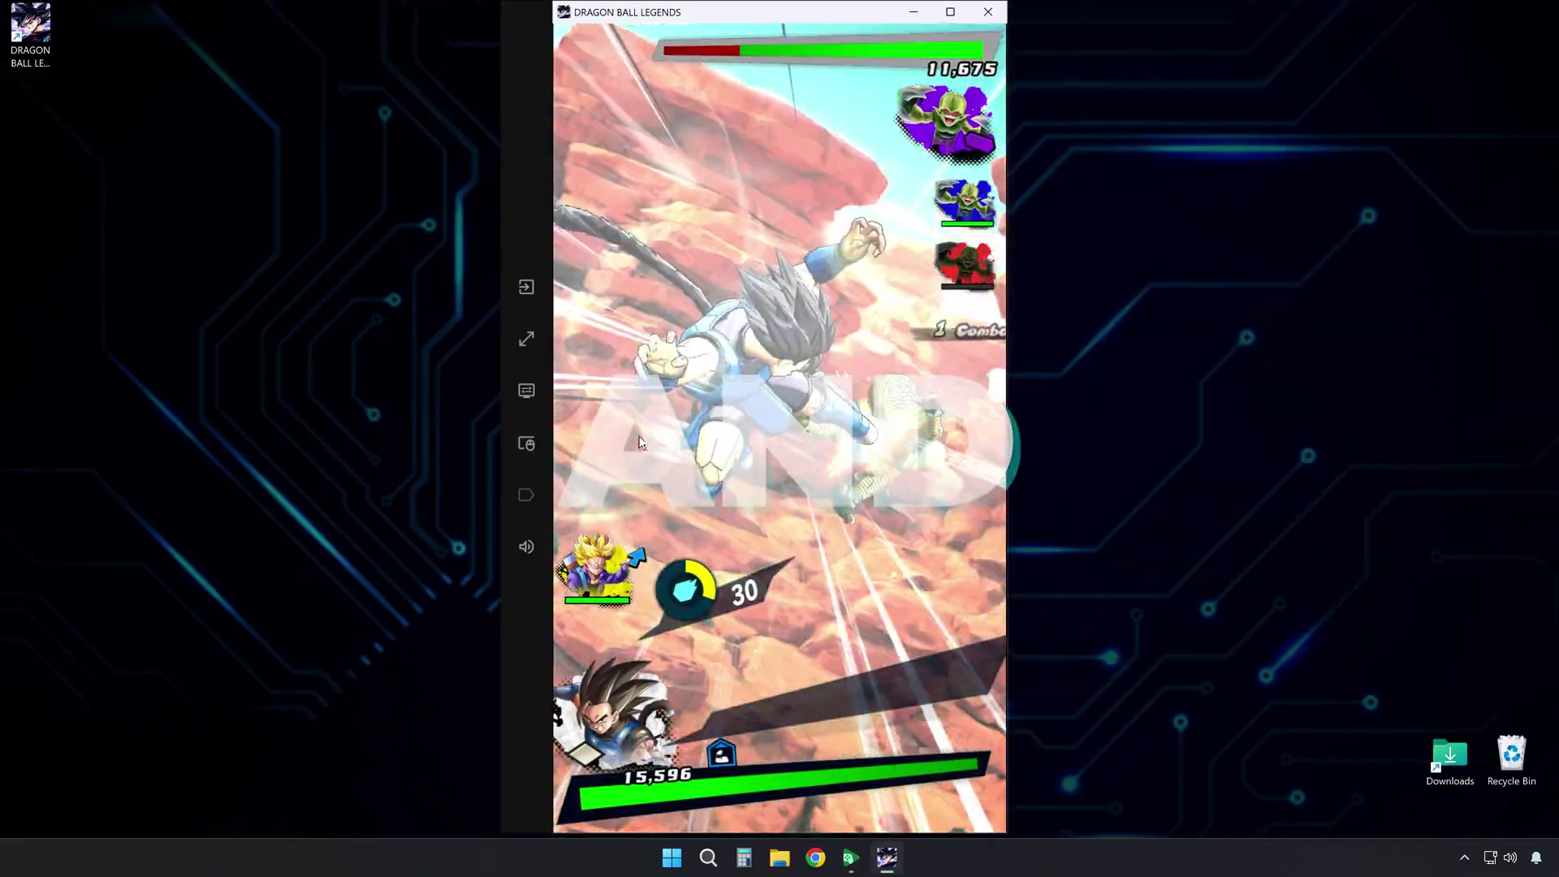
text(google)
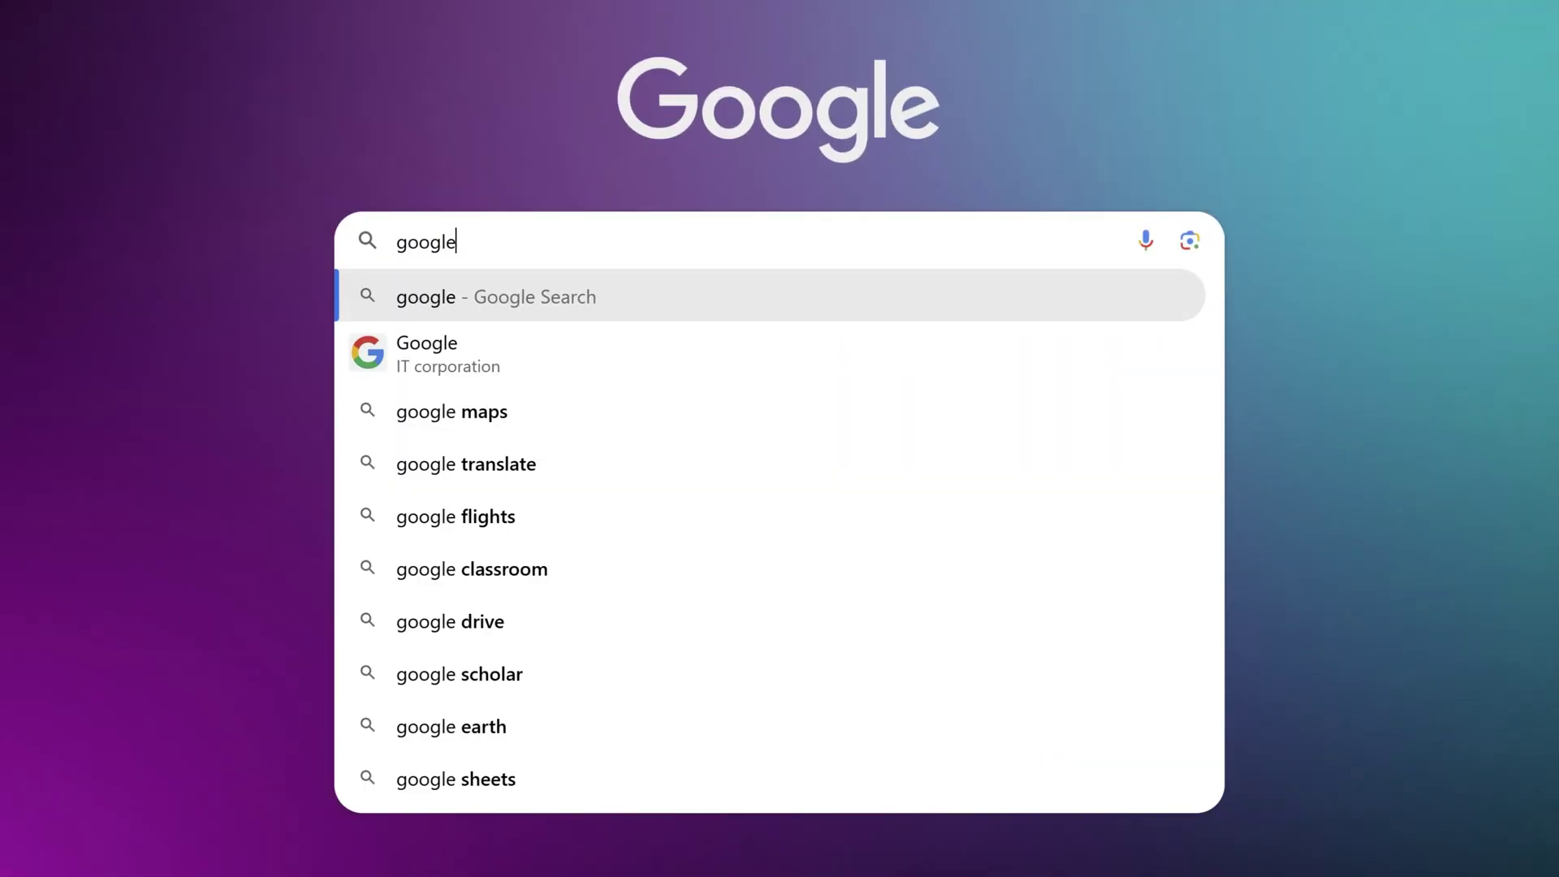
text( play games windows)
Search 'google play games windows', download the beta from play.google.com, and launch the installer.
key(Return)
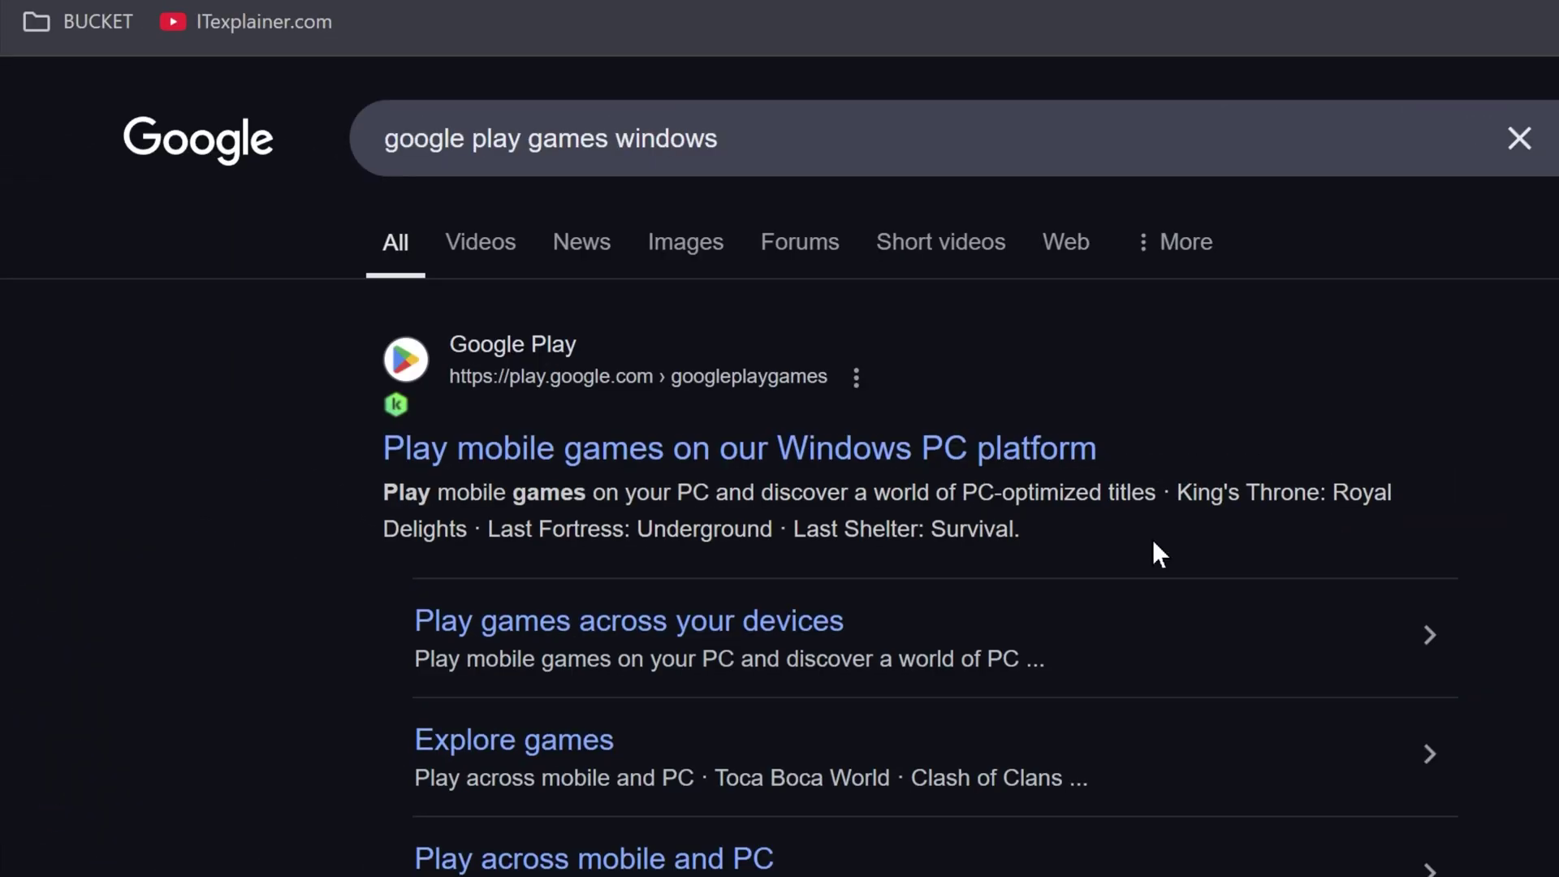
click(1014, 453)
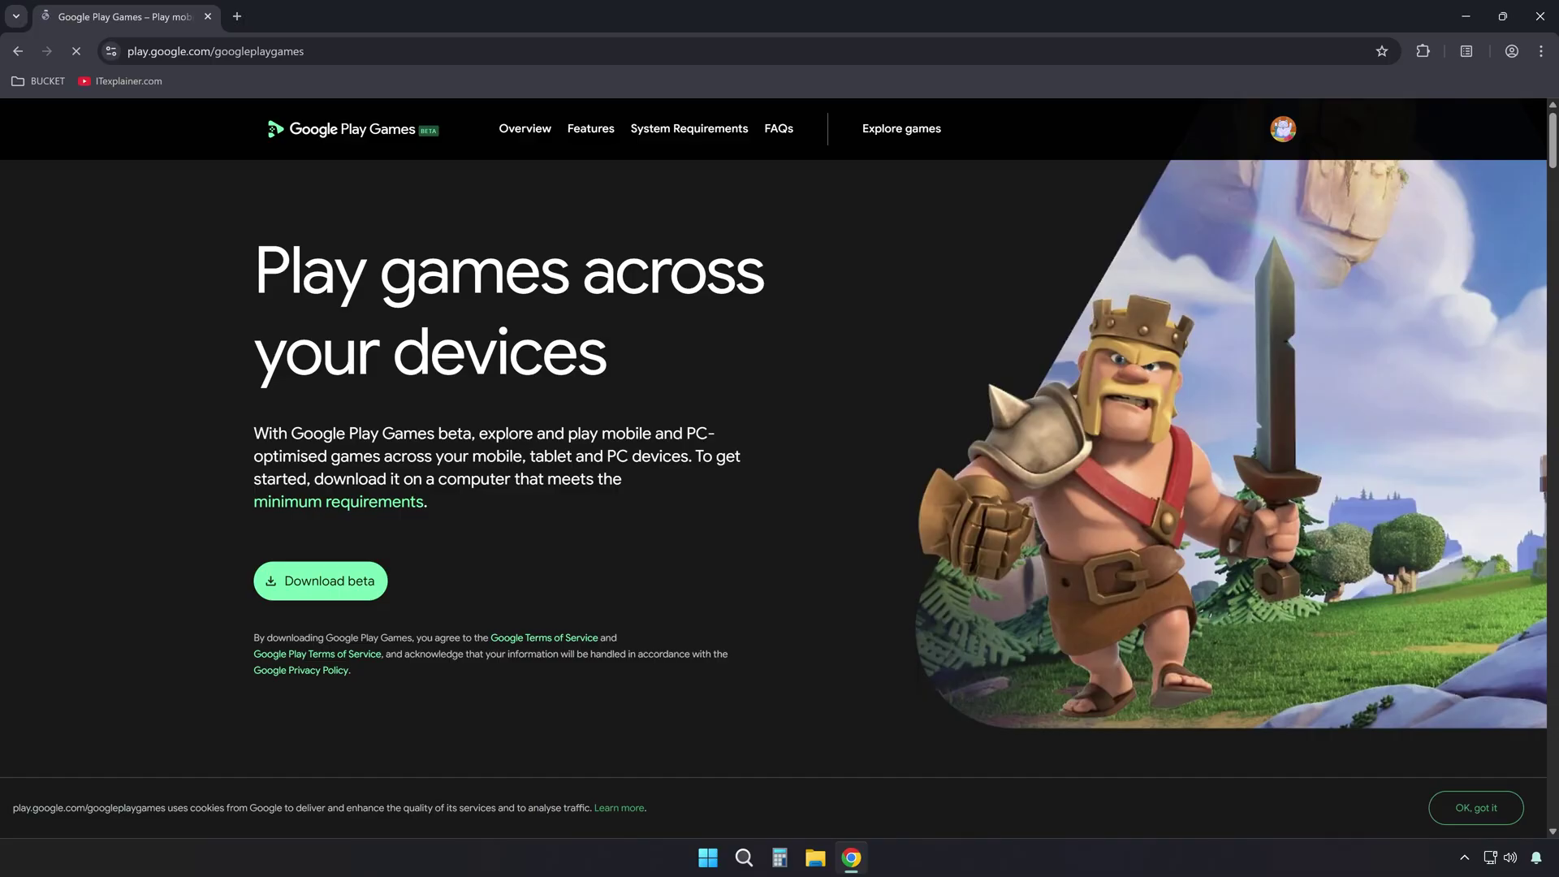
click(337, 582)
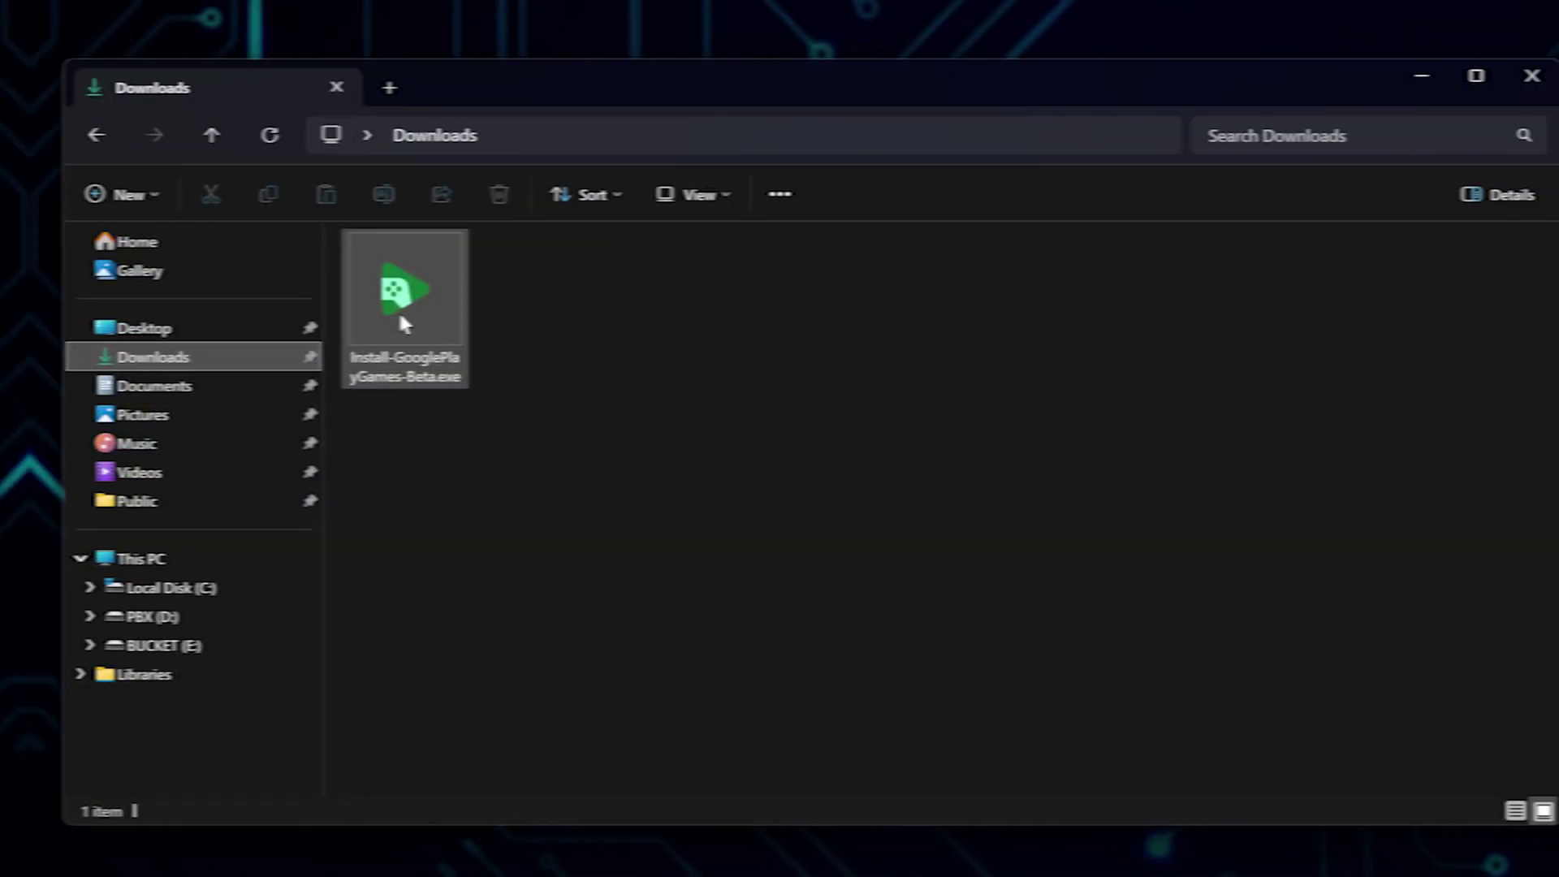
double_click(377, 312)
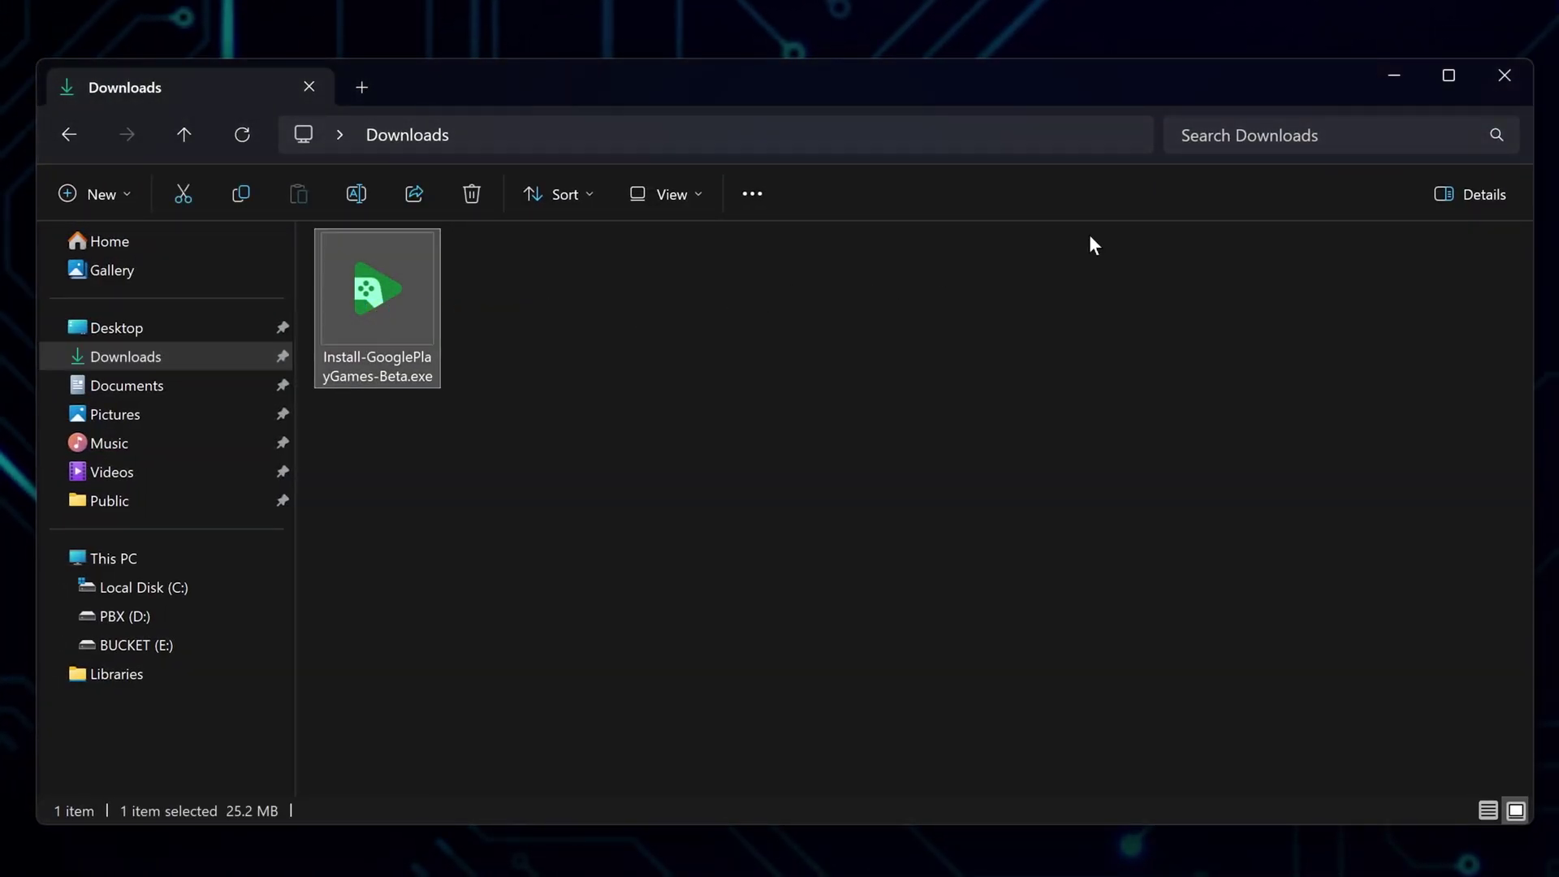
click(1504, 77)
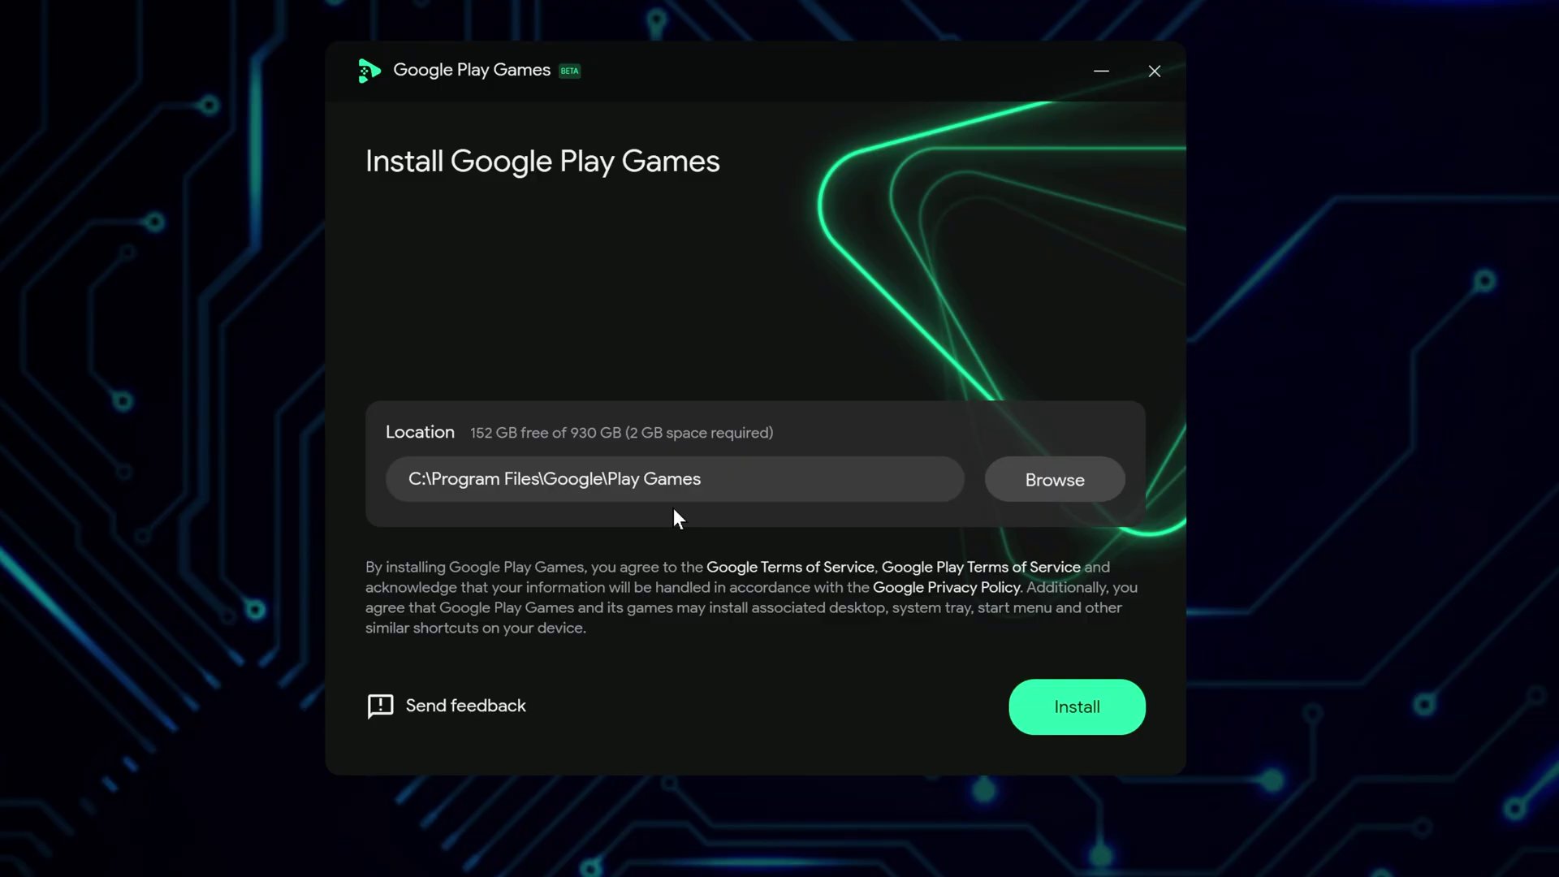
Install Google Play Games Beta in the default location.
click(1043, 714)
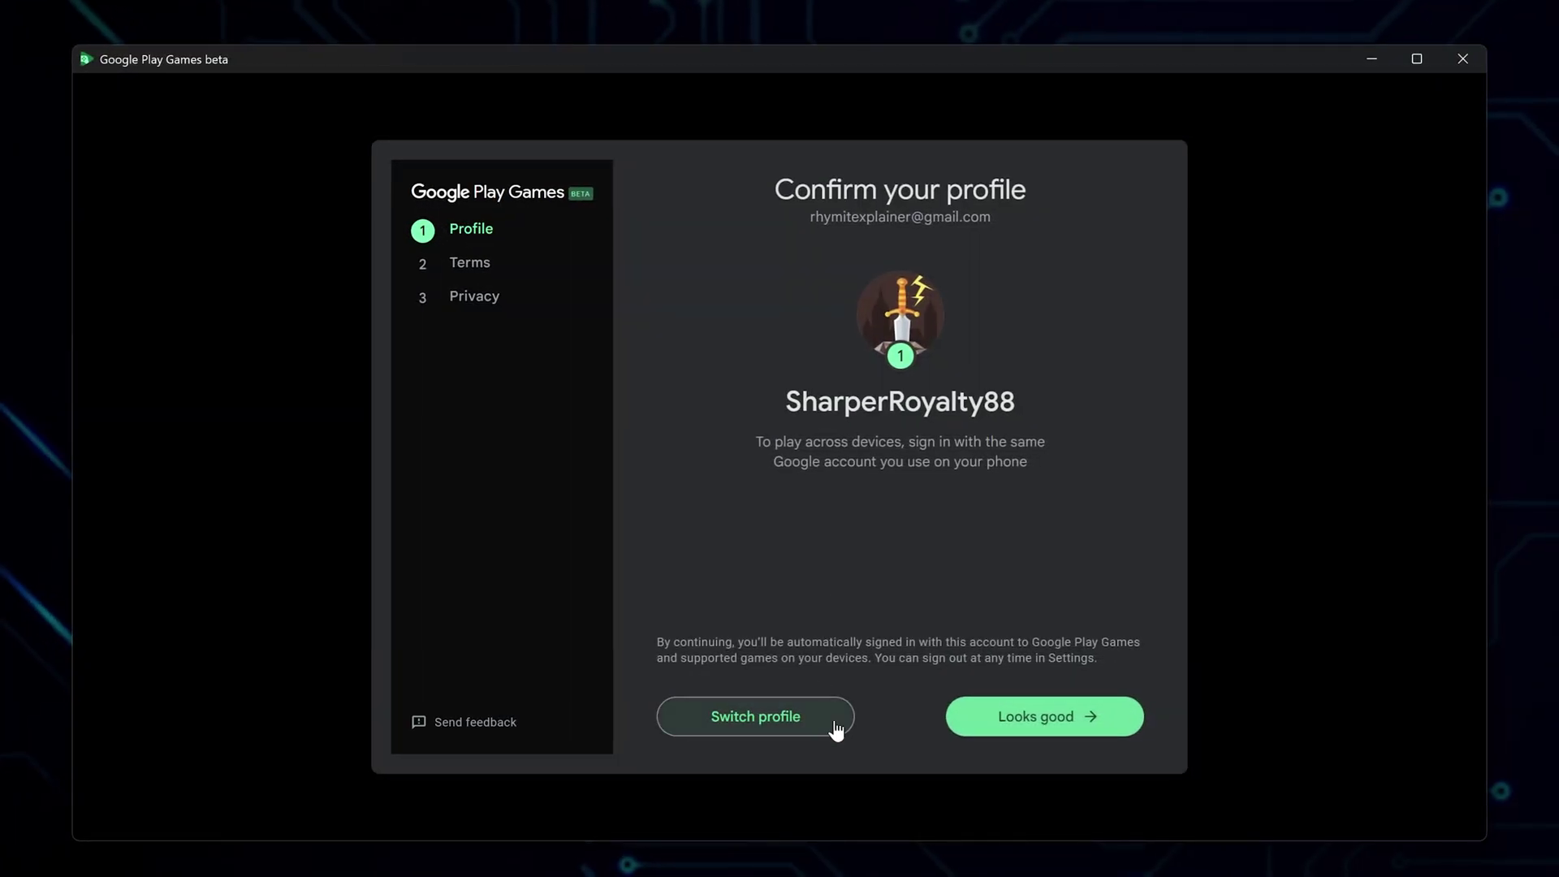
Confirm the profile, accept the terms, and turn off usage-data sharing.
click(975, 728)
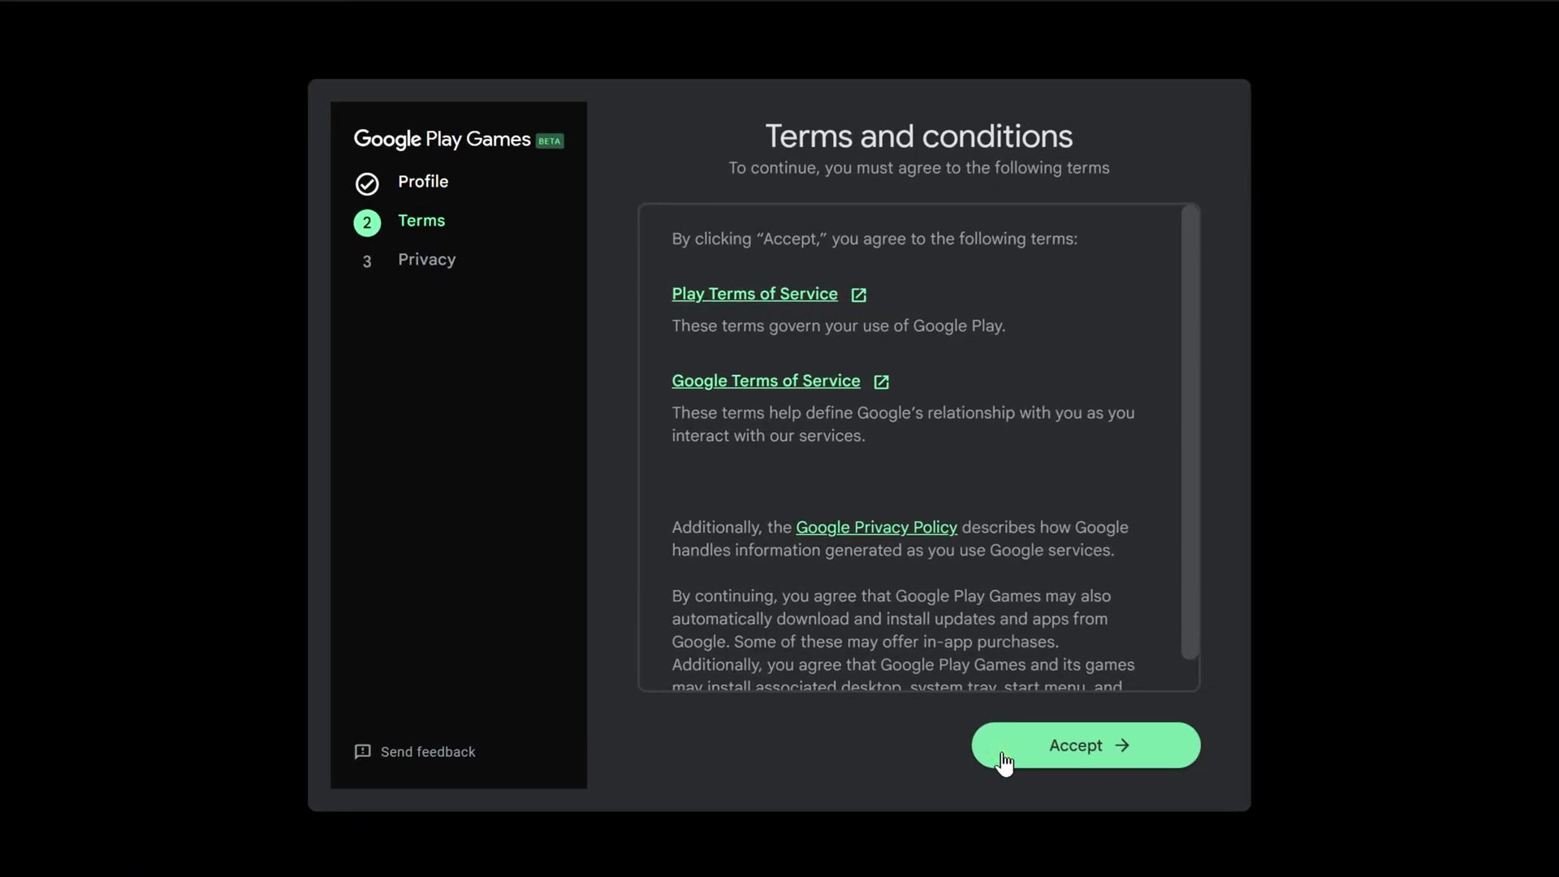
click(1003, 753)
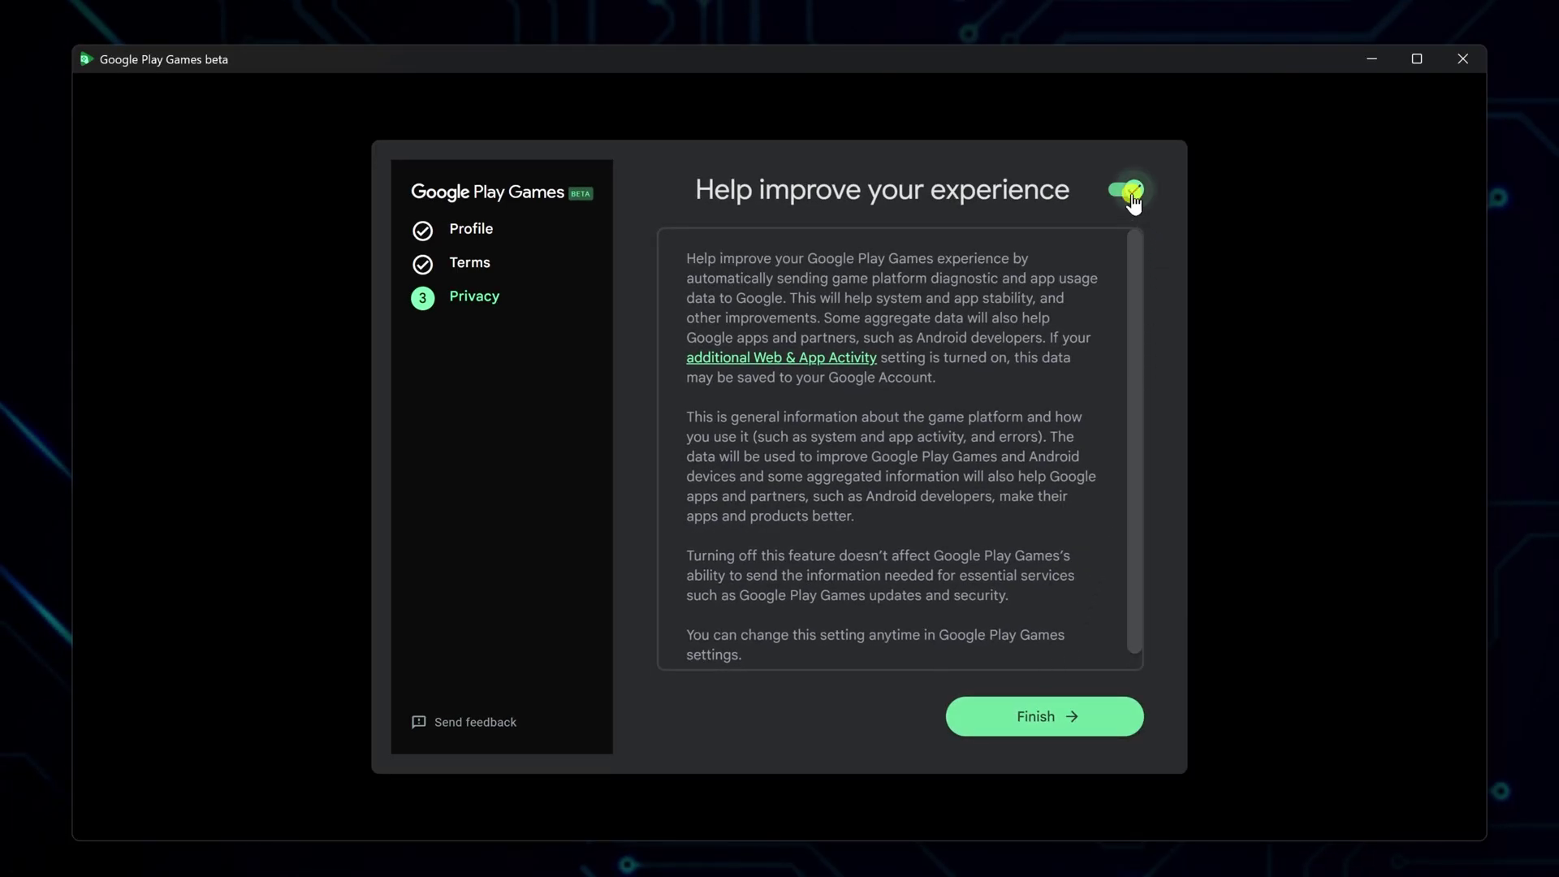
click(1130, 192)
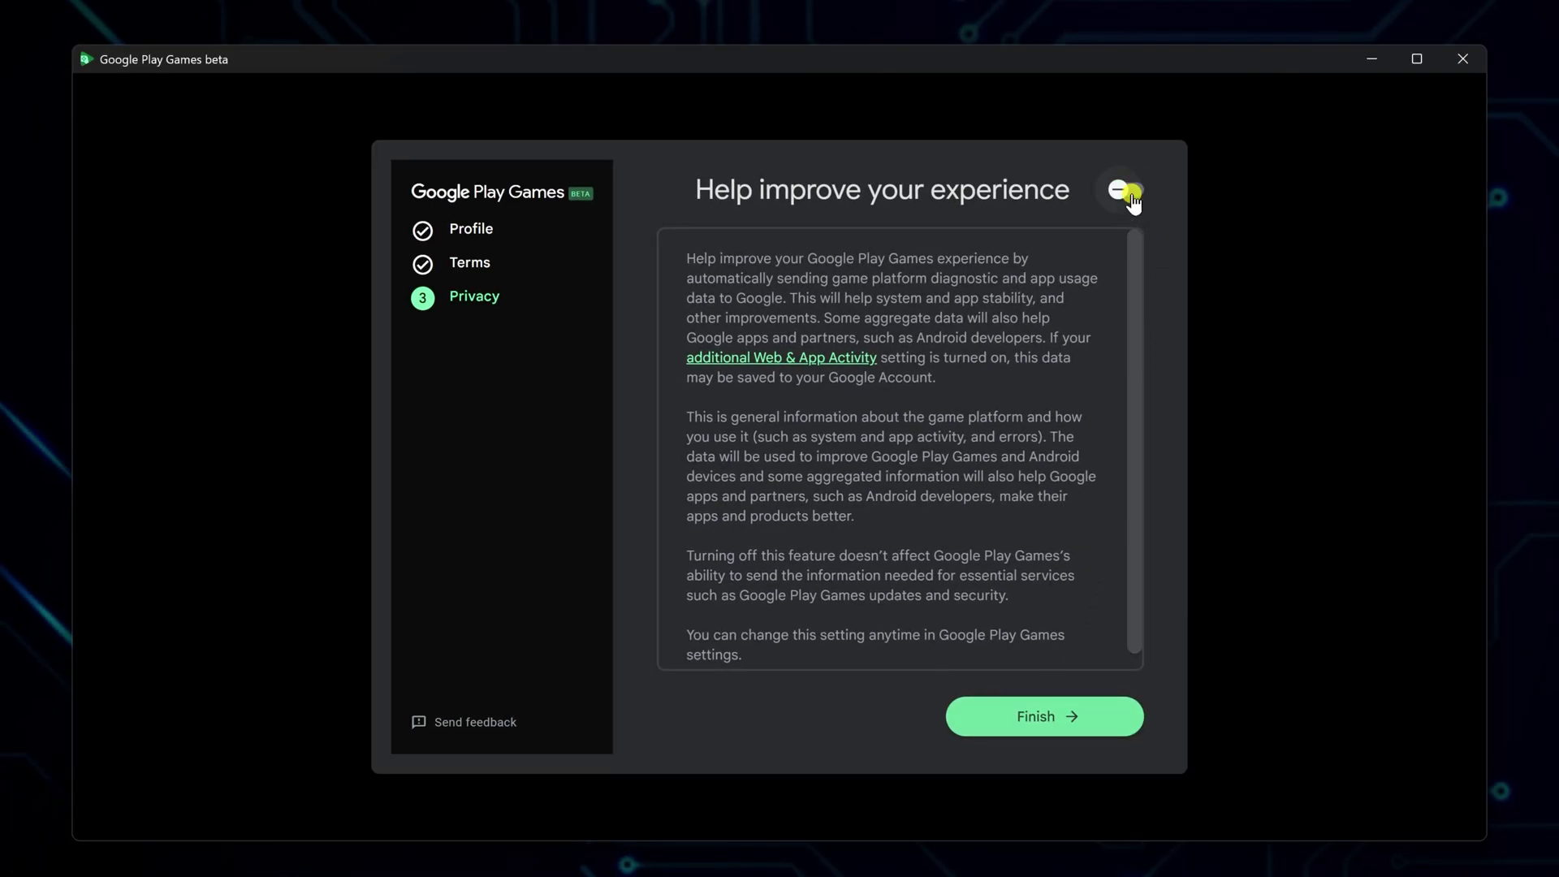
click(986, 730)
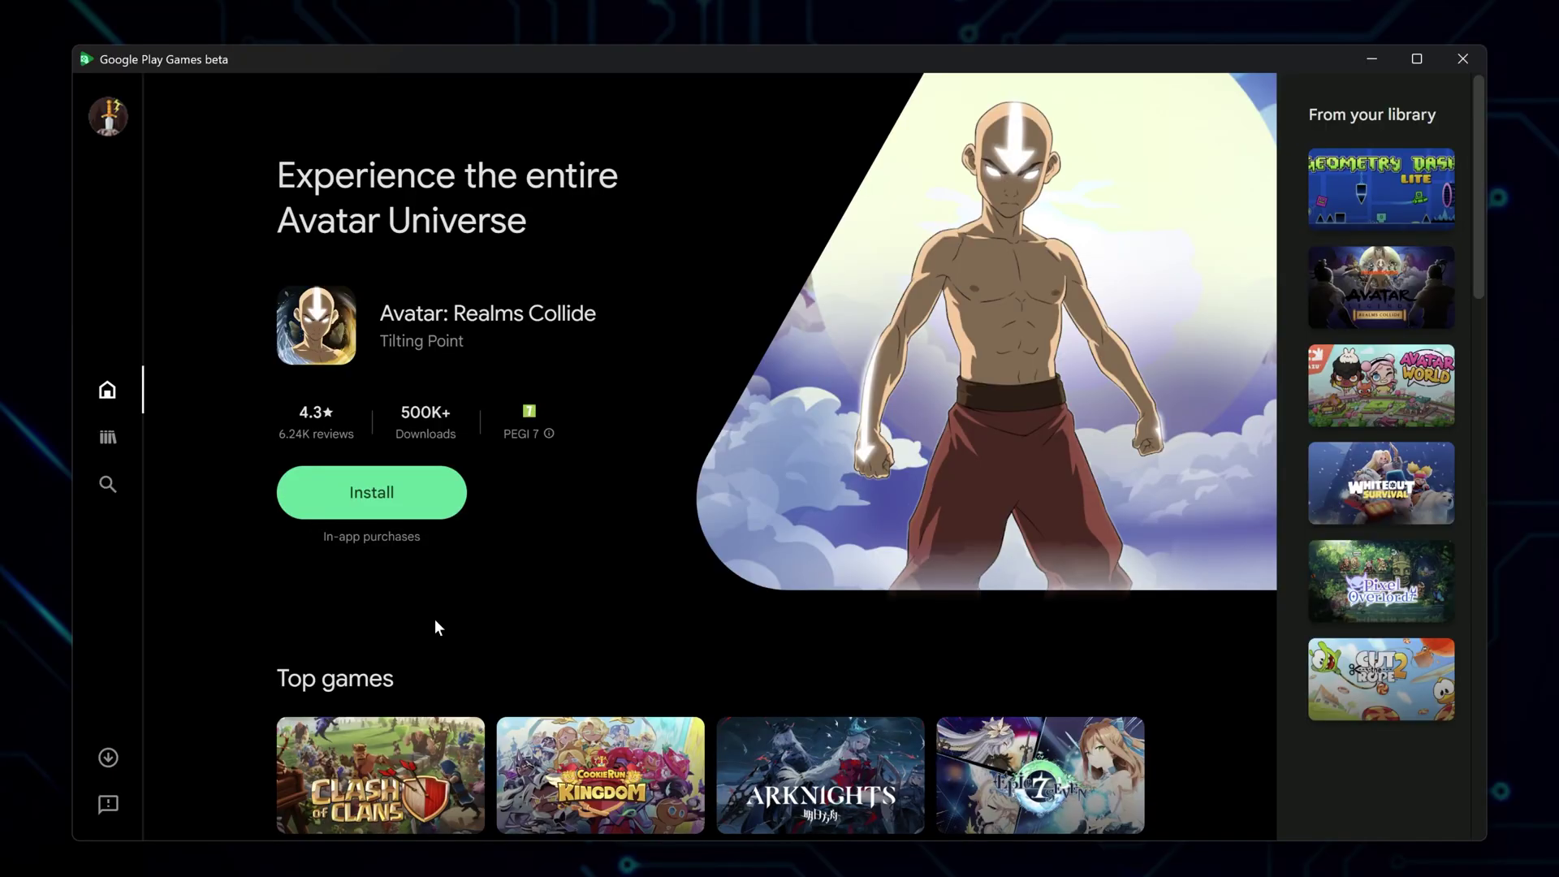
Search 'dragon ball legends', open its game page, and check the Optimized badge note.
click(102, 490)
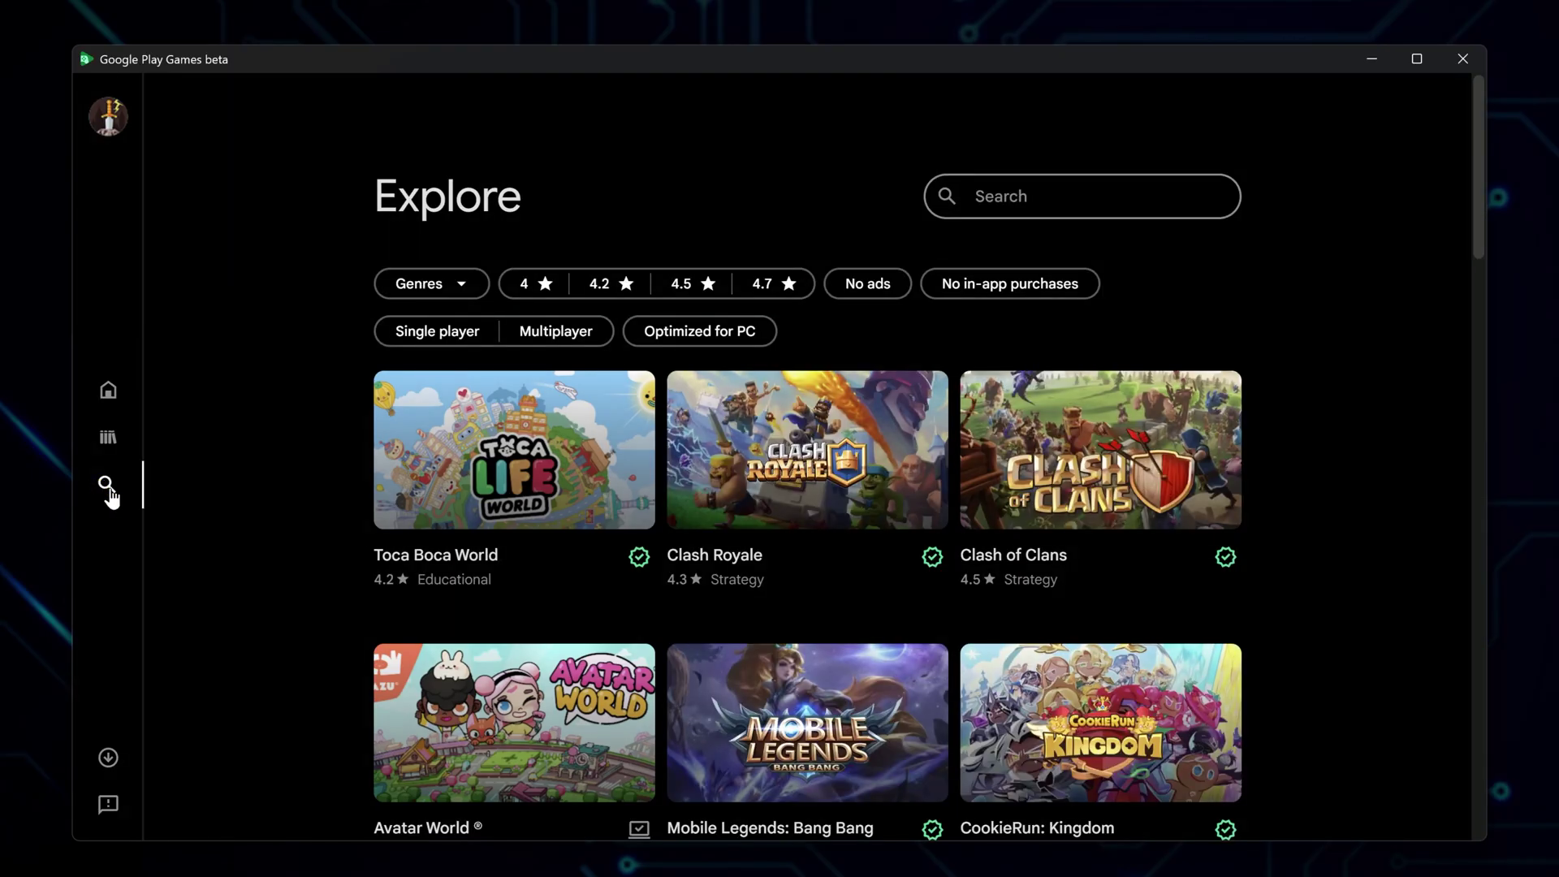
click(1036, 198)
text(dragon ball legends)
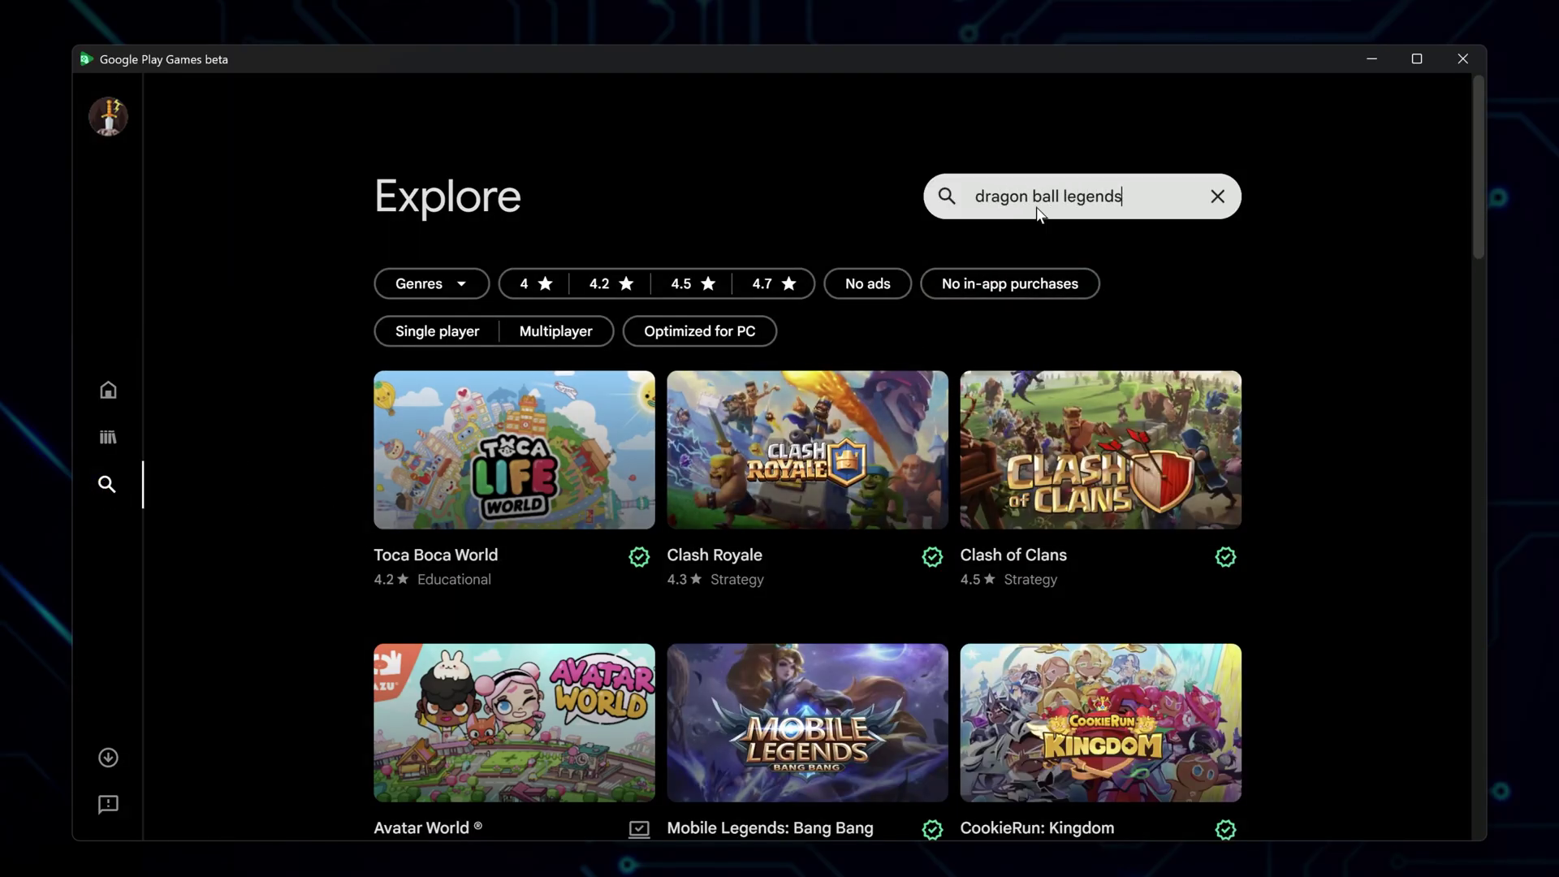
key(Return)
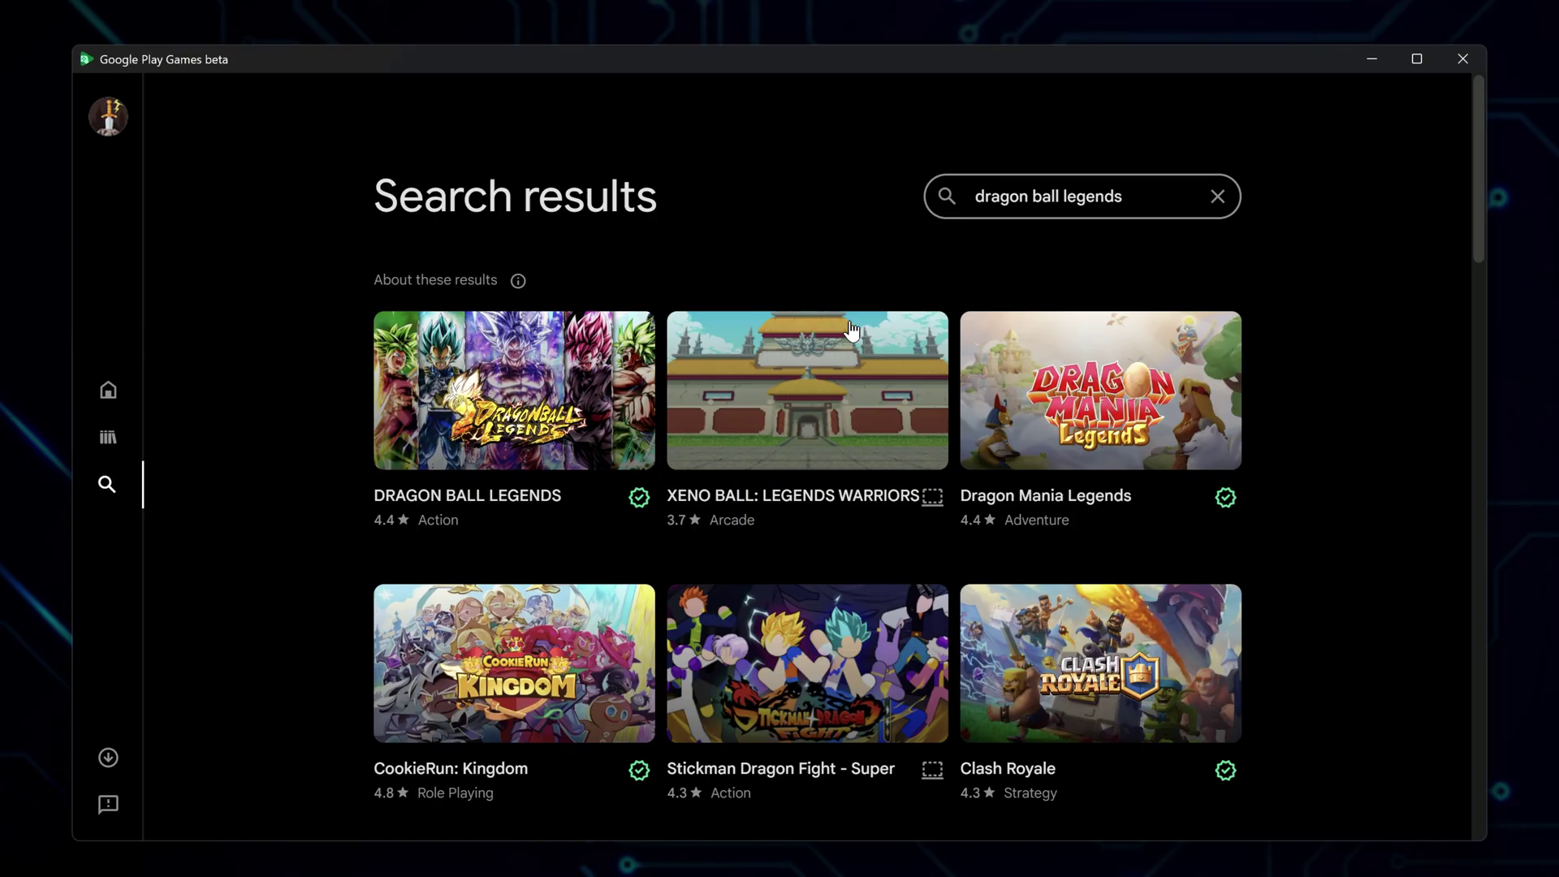
click(593, 426)
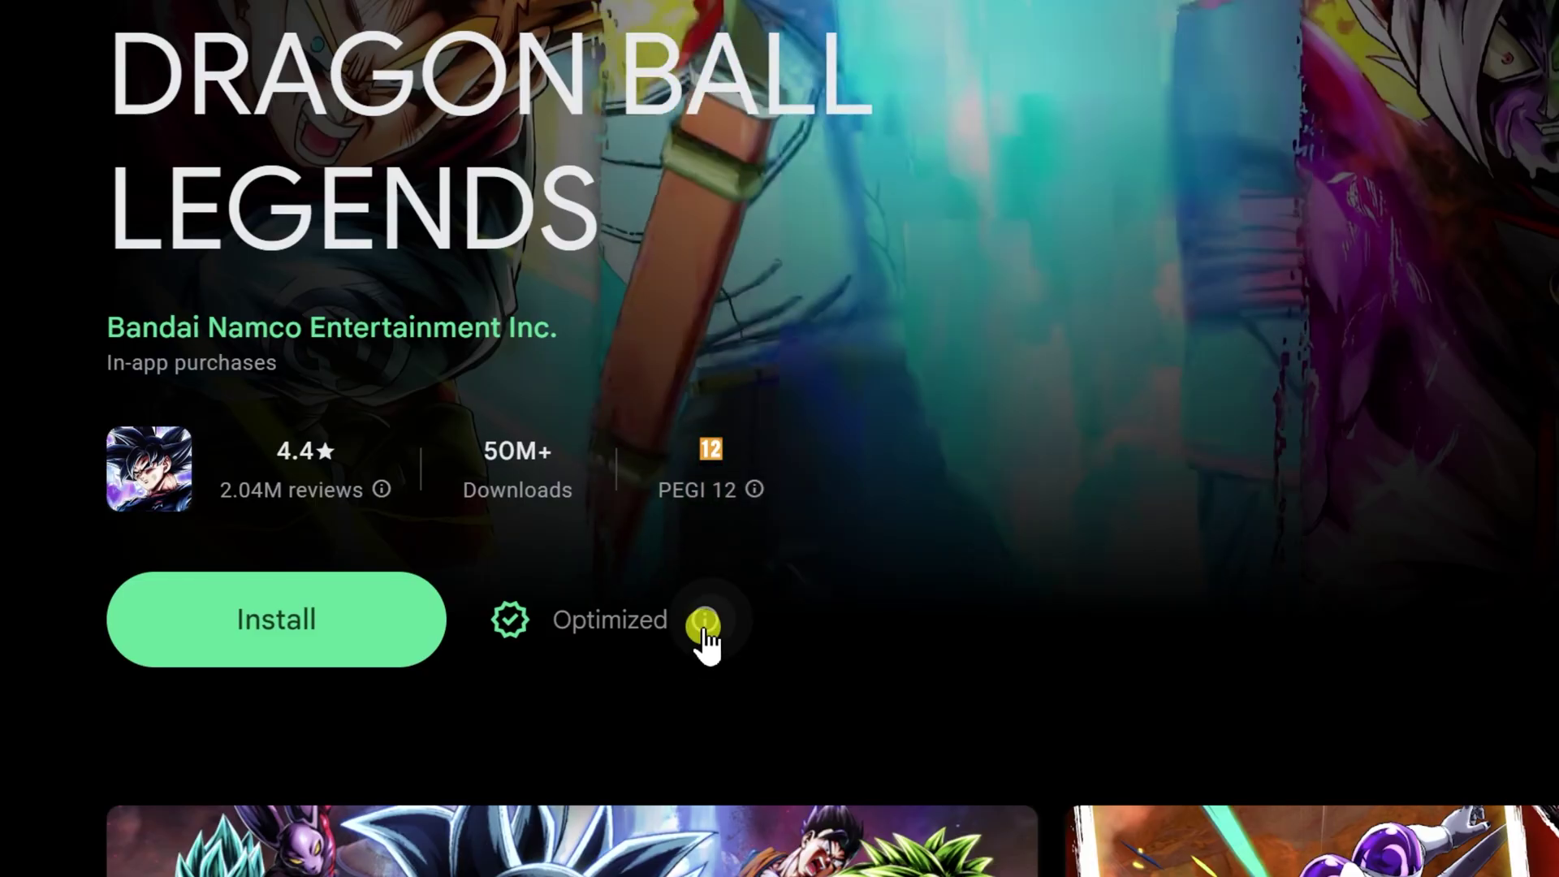
click(704, 620)
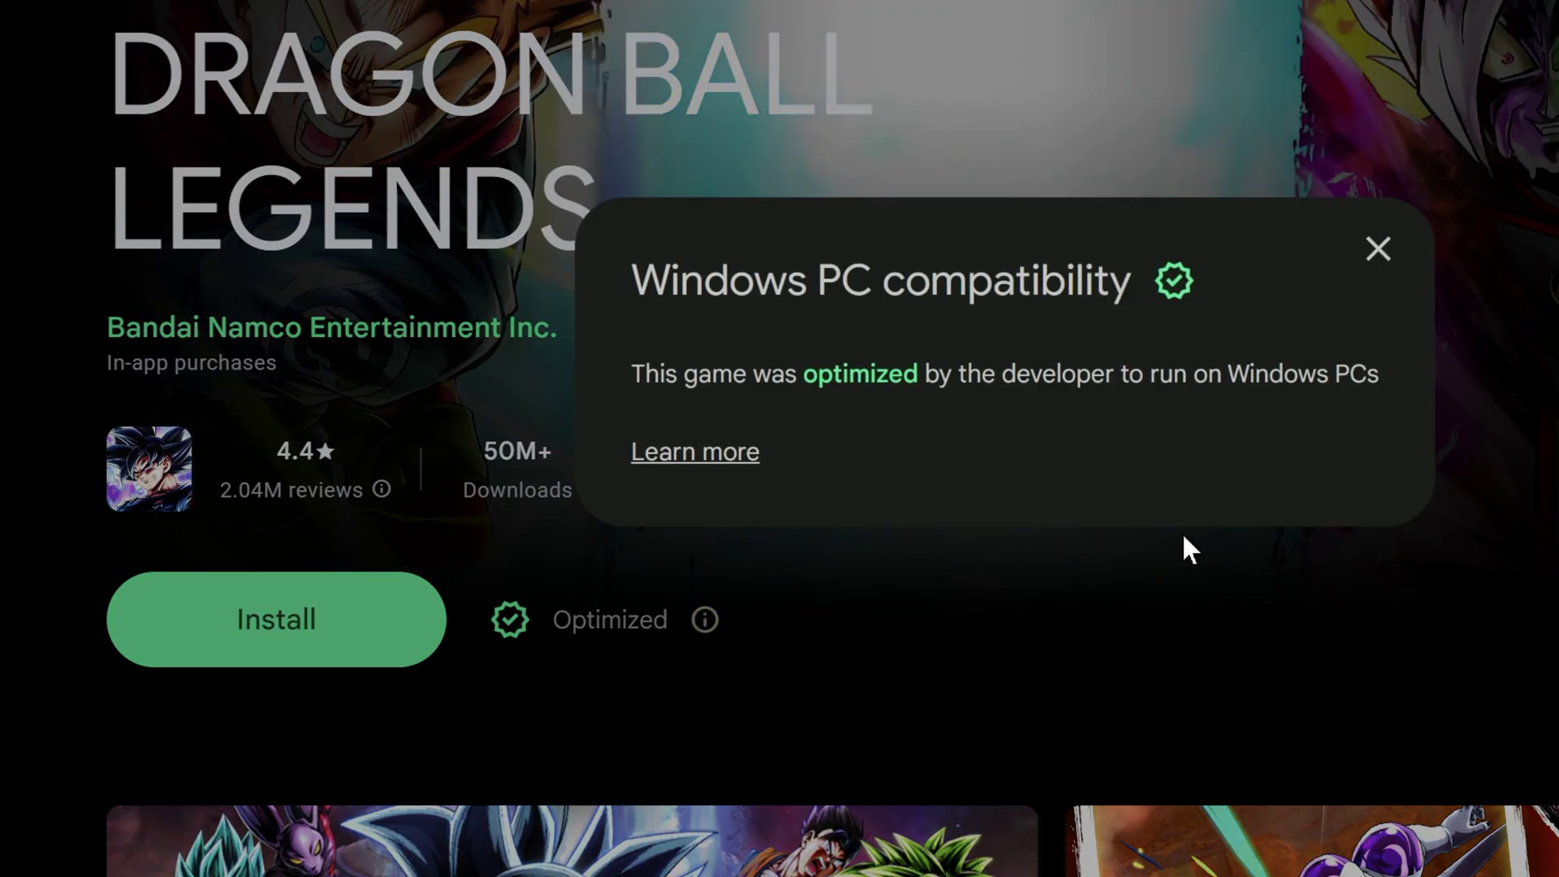
click(1377, 249)
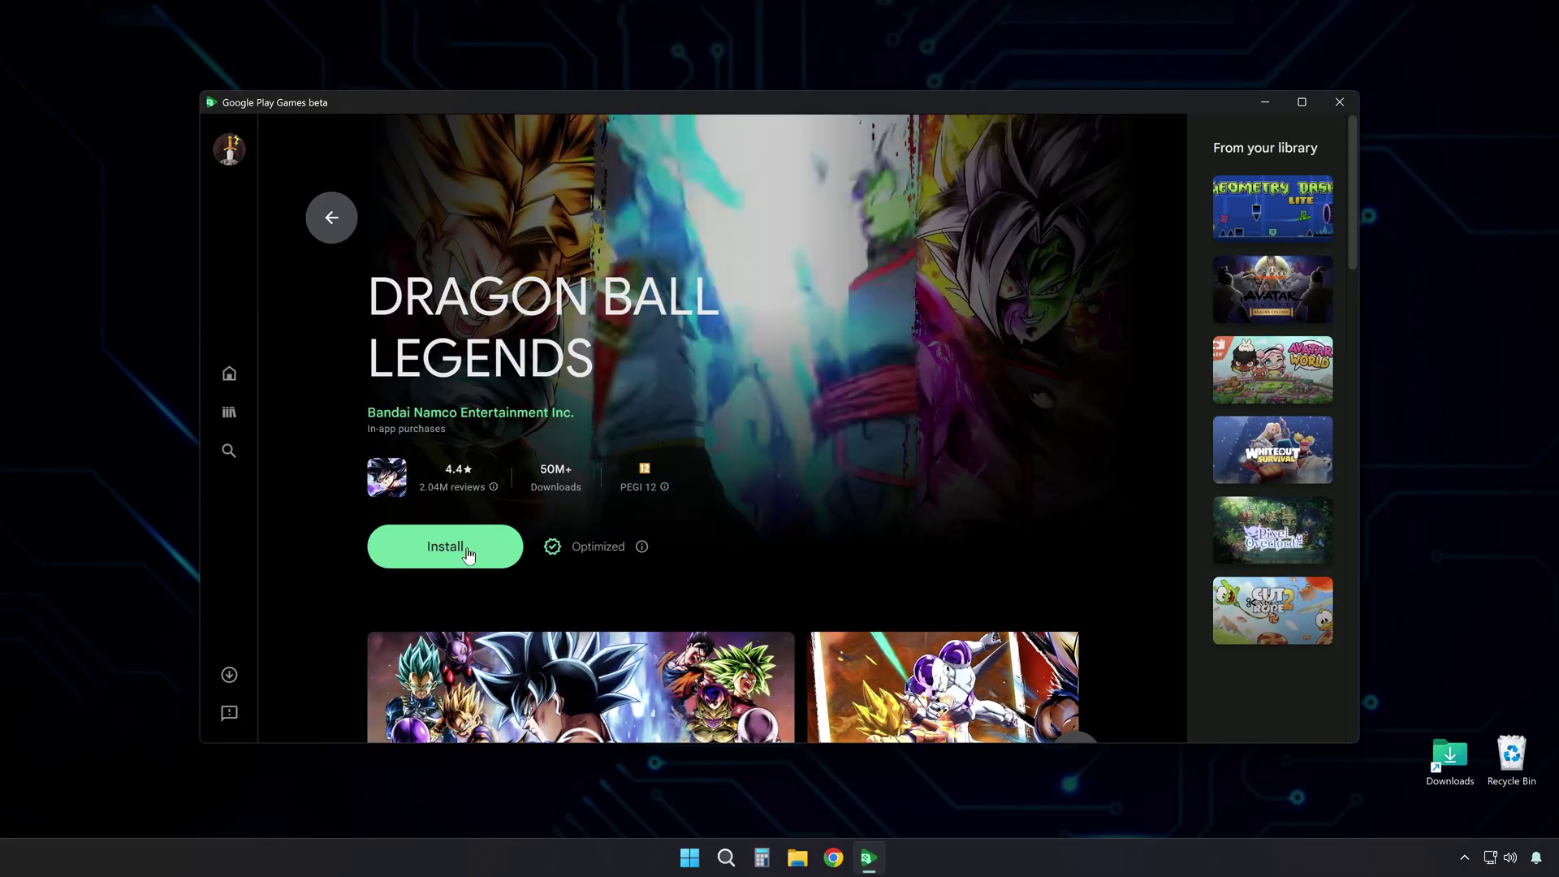
Install DRAGON BALL LEGENDS, add its desktop shortcut, and launch it with Play.
click(337, 621)
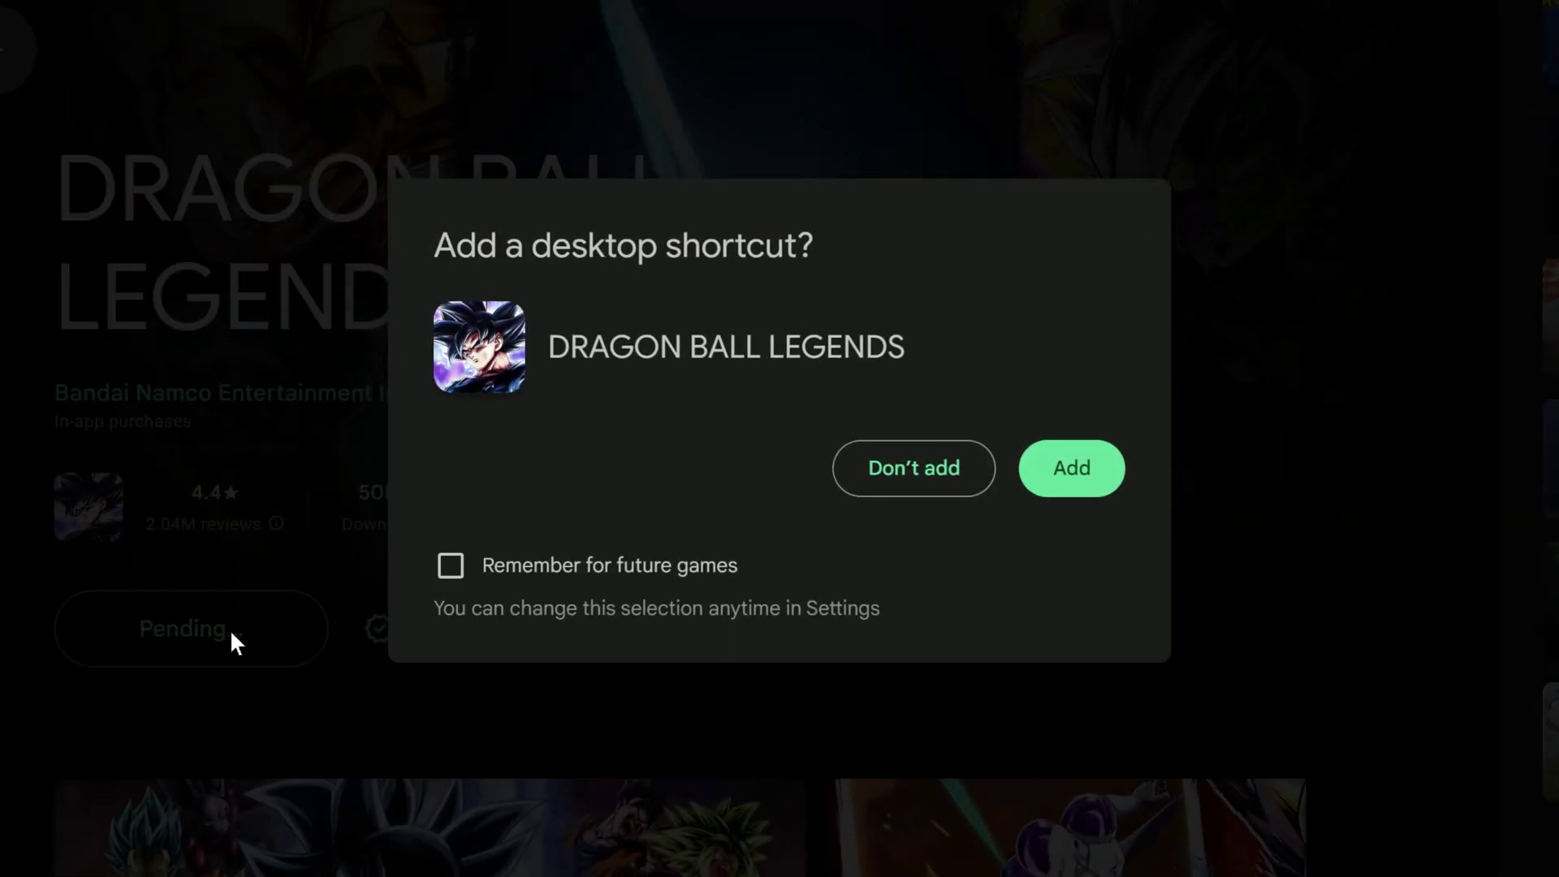
click(1072, 468)
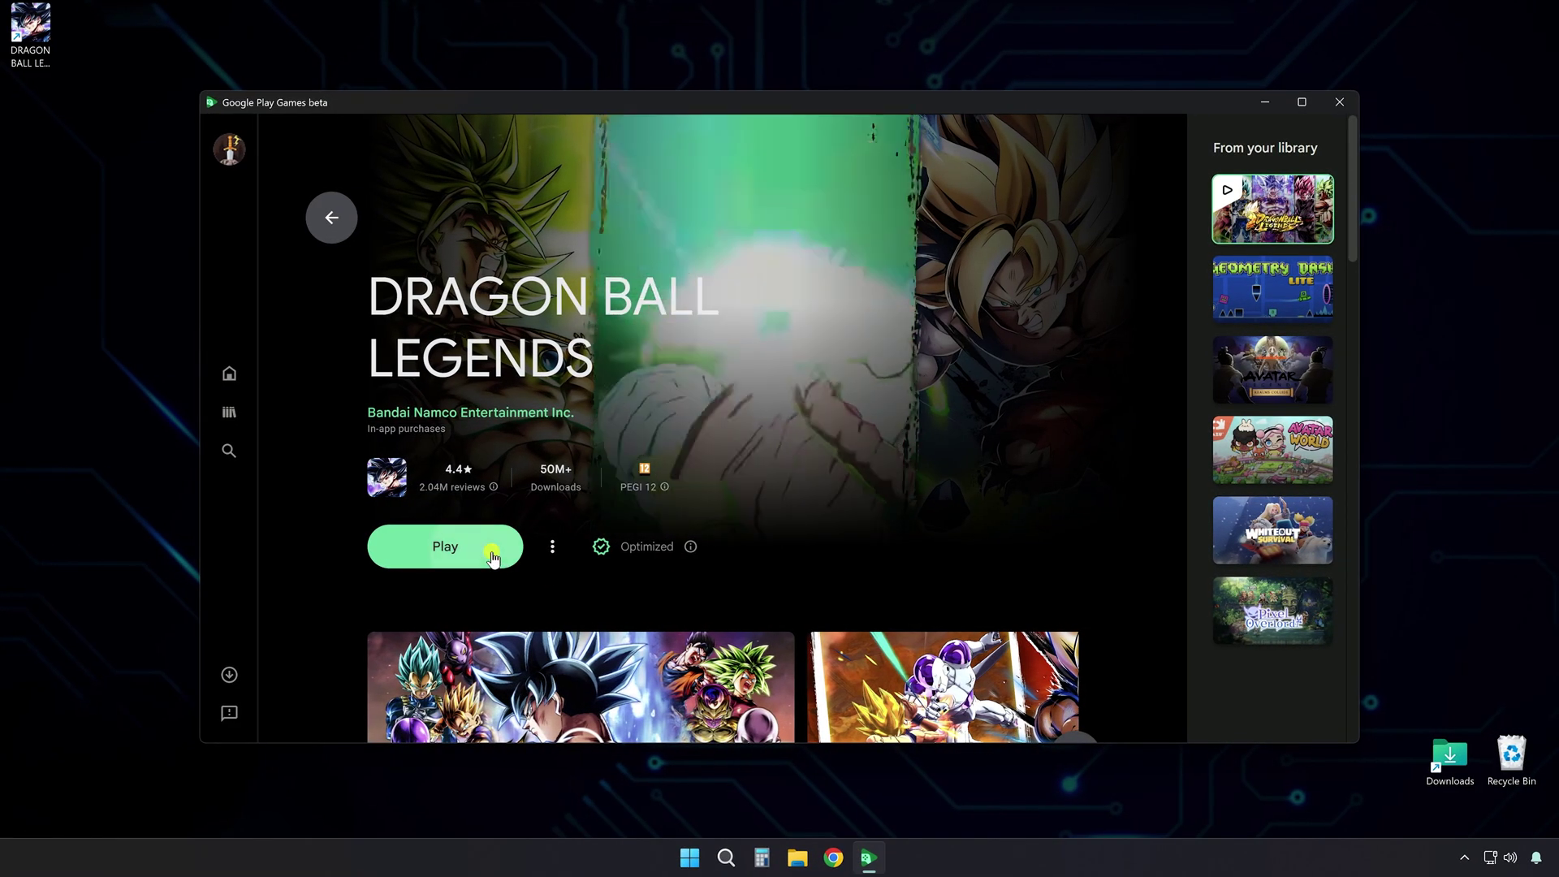
click(502, 555)
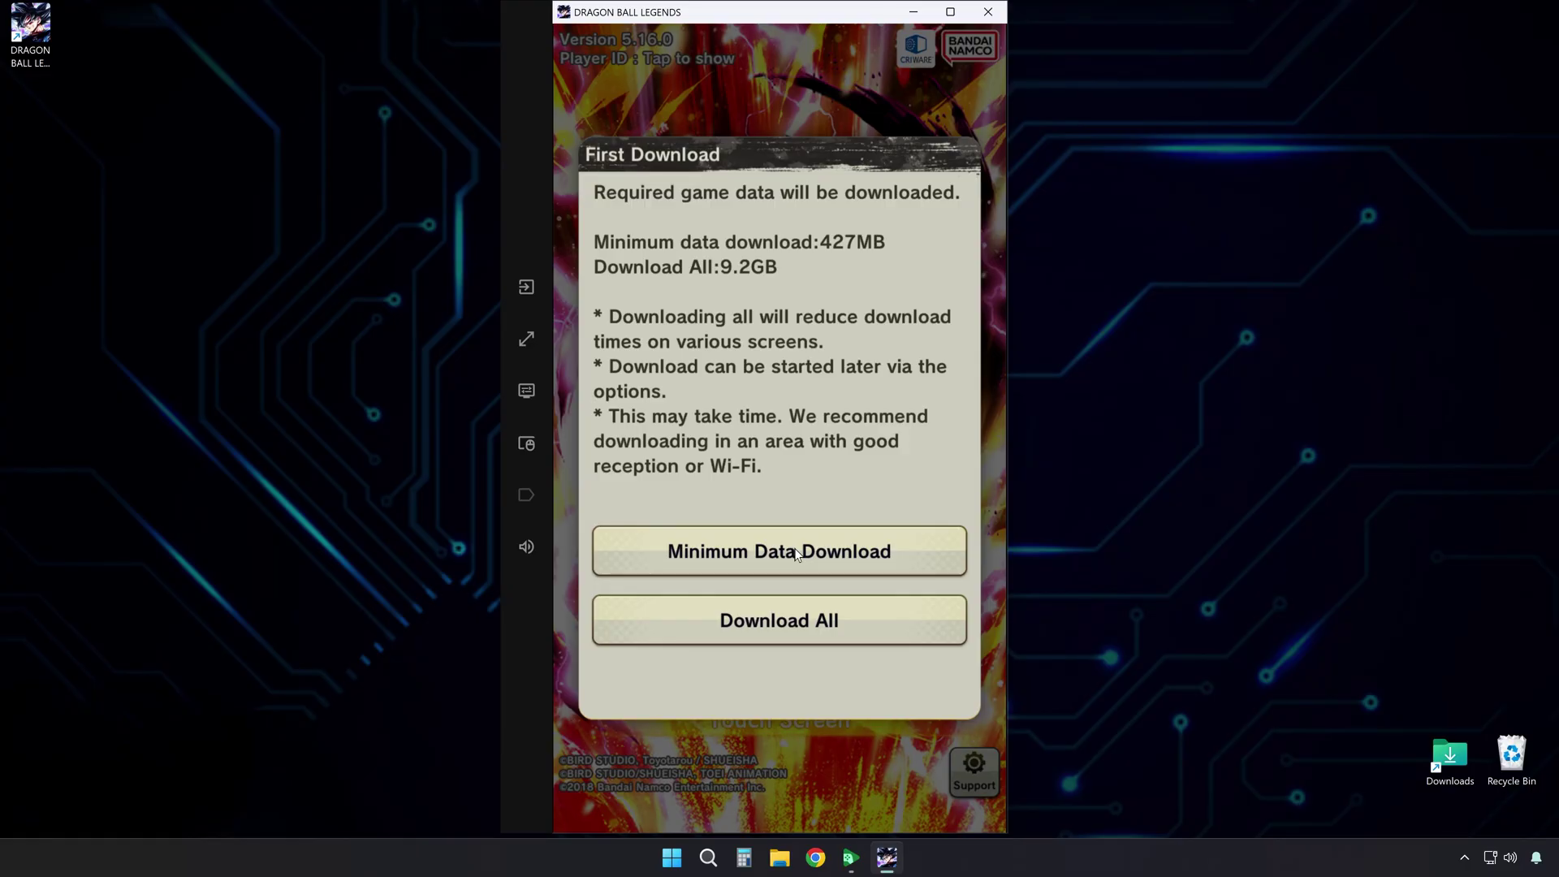
Choose Minimum Data Download on the First Download dialog.
click(798, 556)
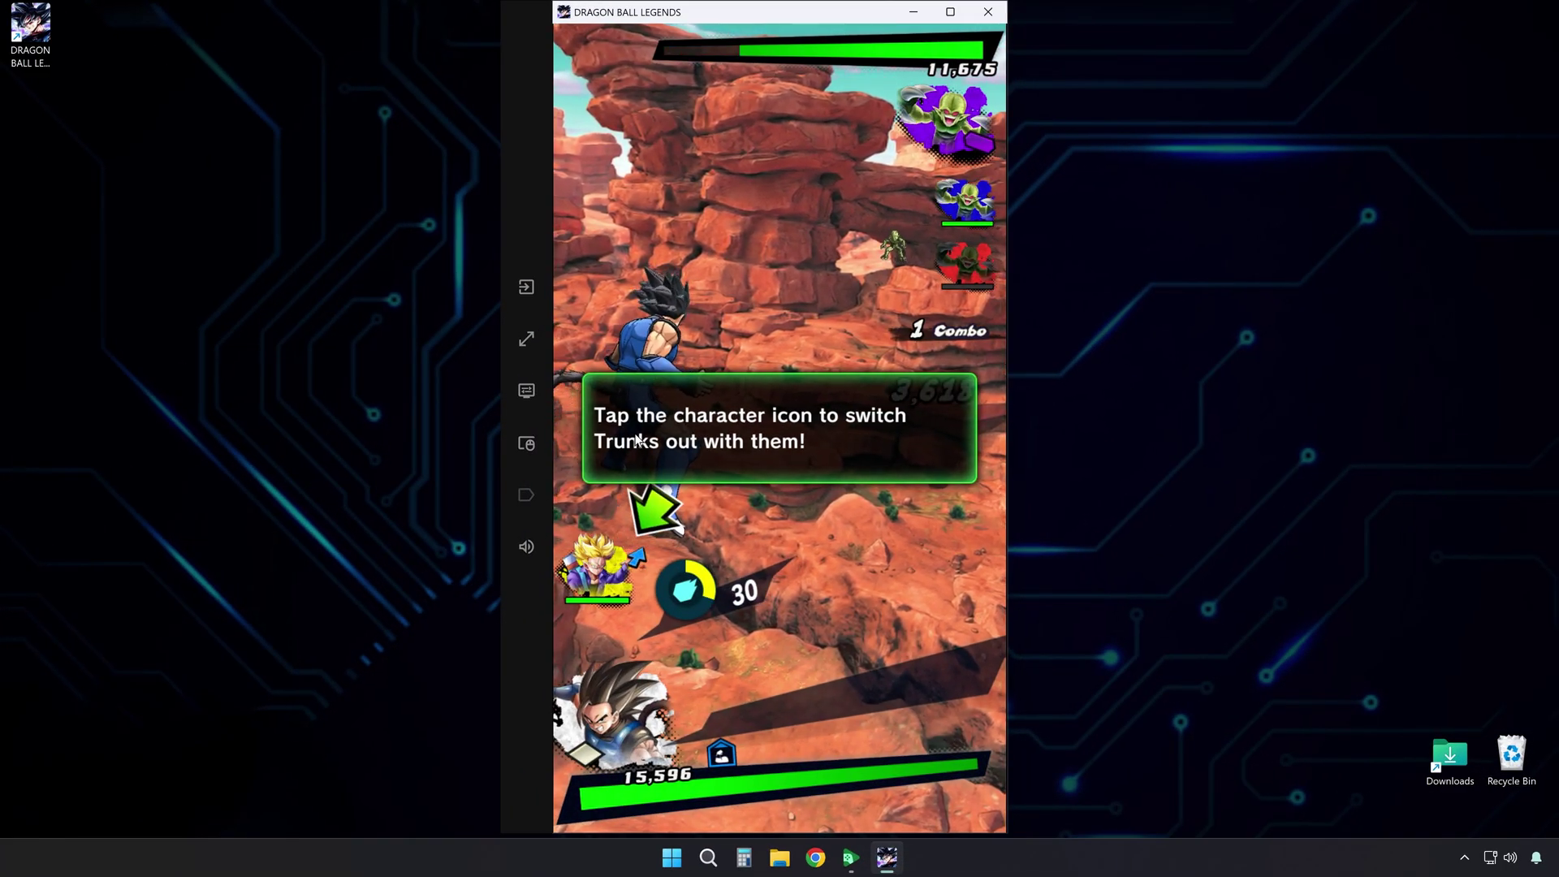
Review the Visual settings and Screen resolution options, showing 1208 x 2160 at 60 Hz.
click(528, 391)
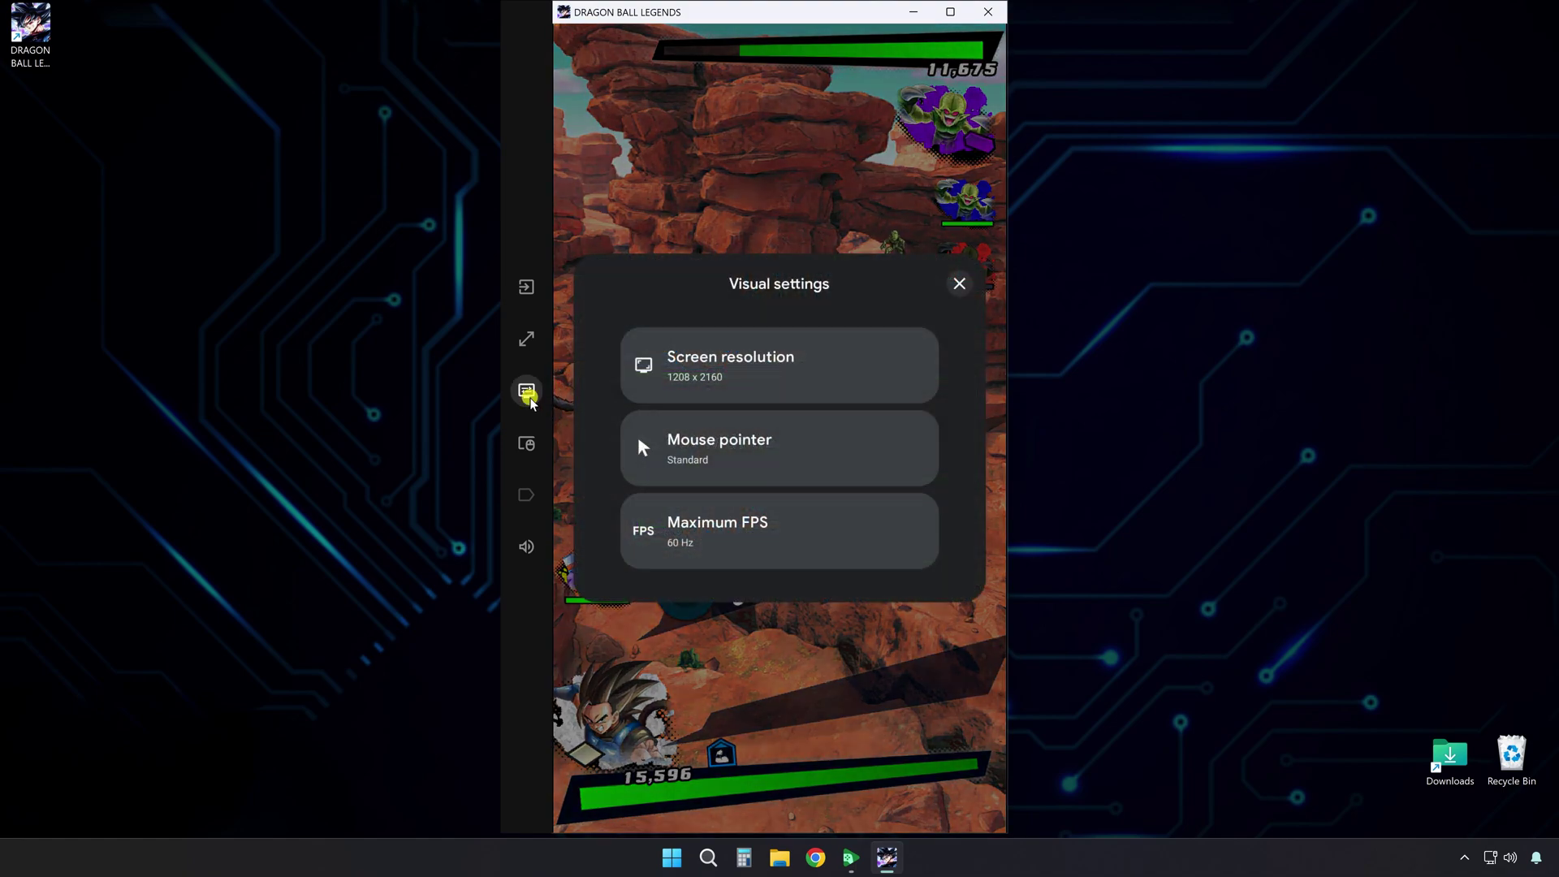
click(785, 385)
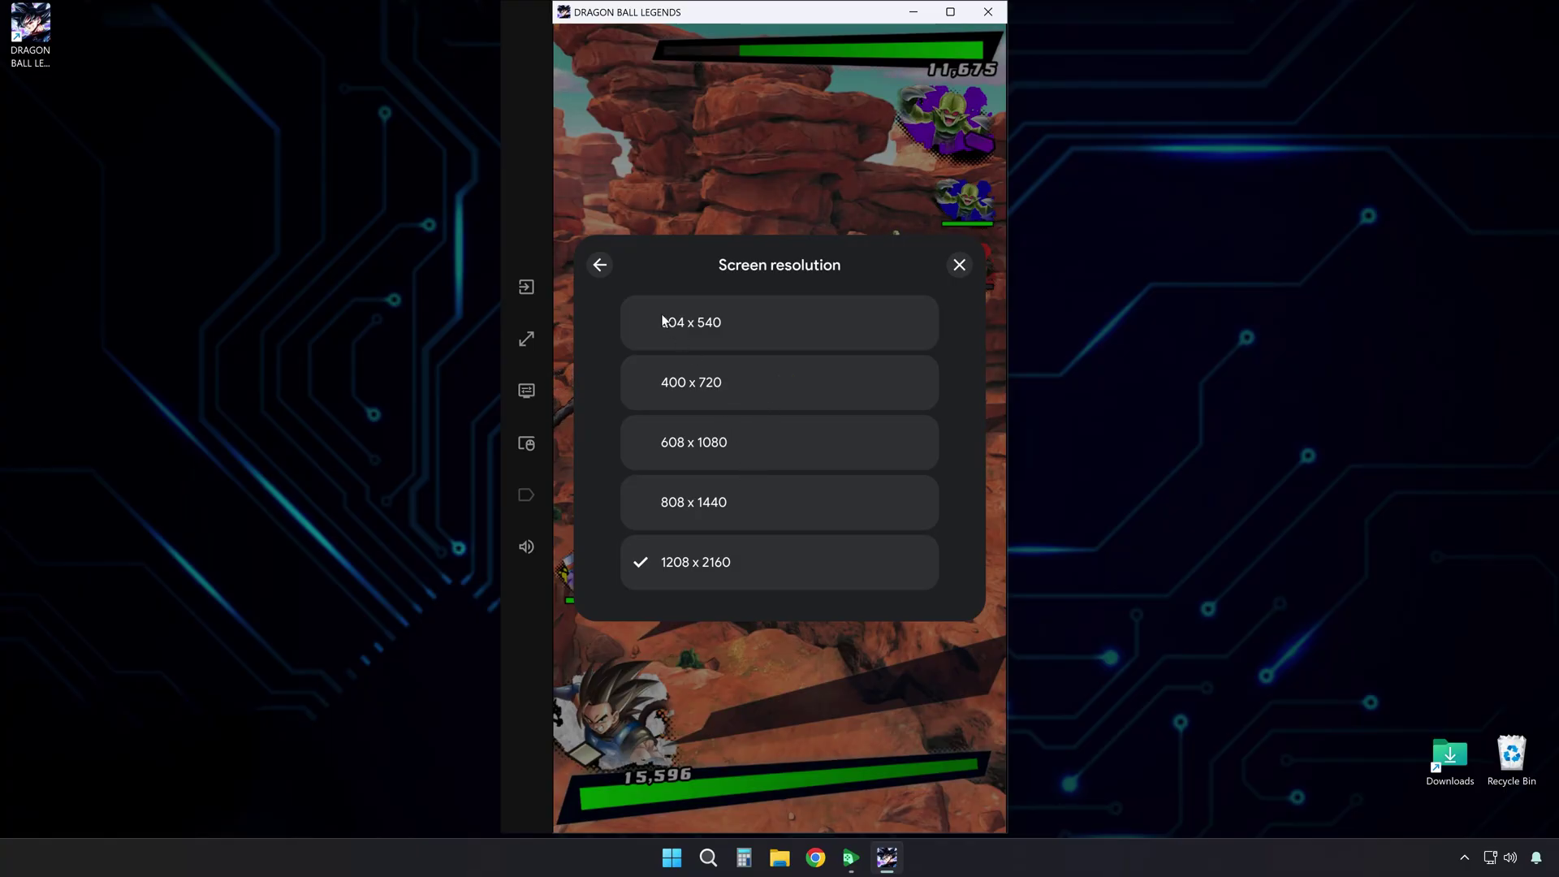
click(601, 264)
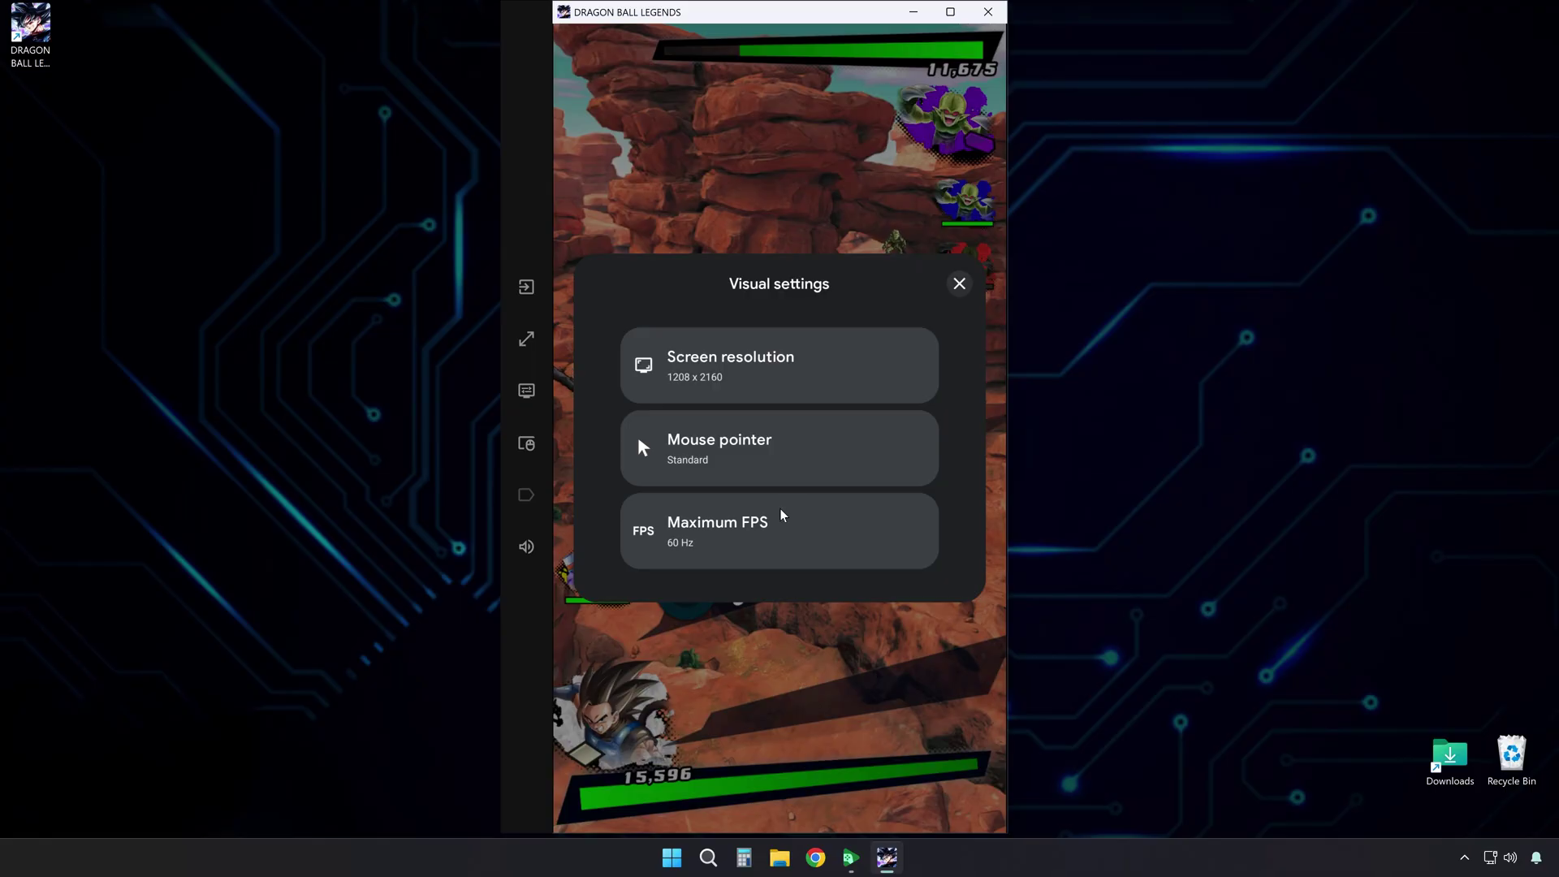
Close Visual settings, then toggle fullscreen on and off with F11.
click(958, 287)
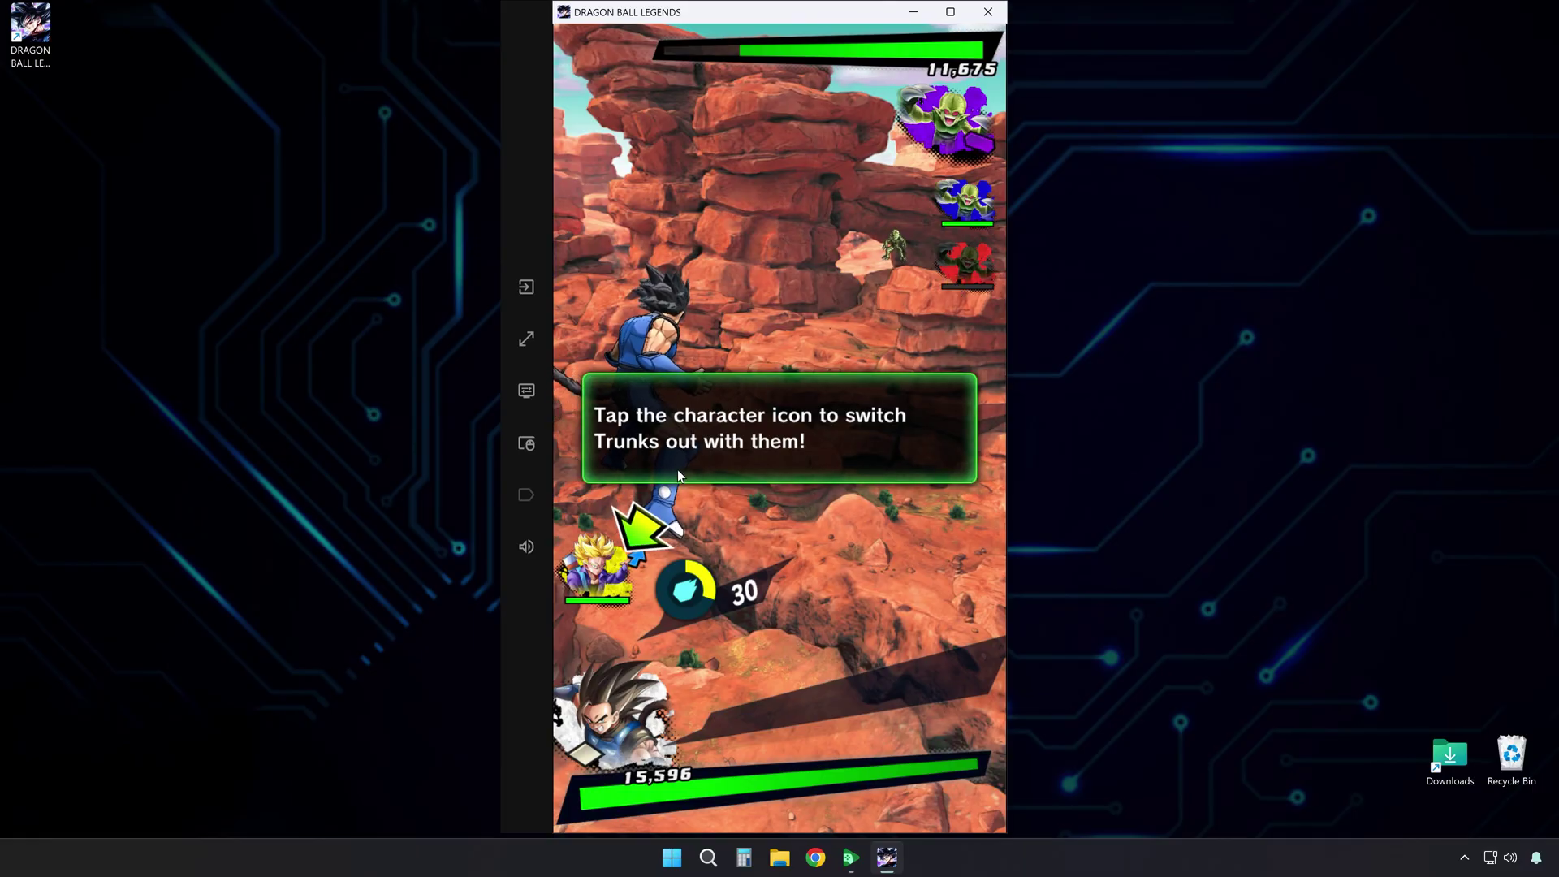
key(F11)
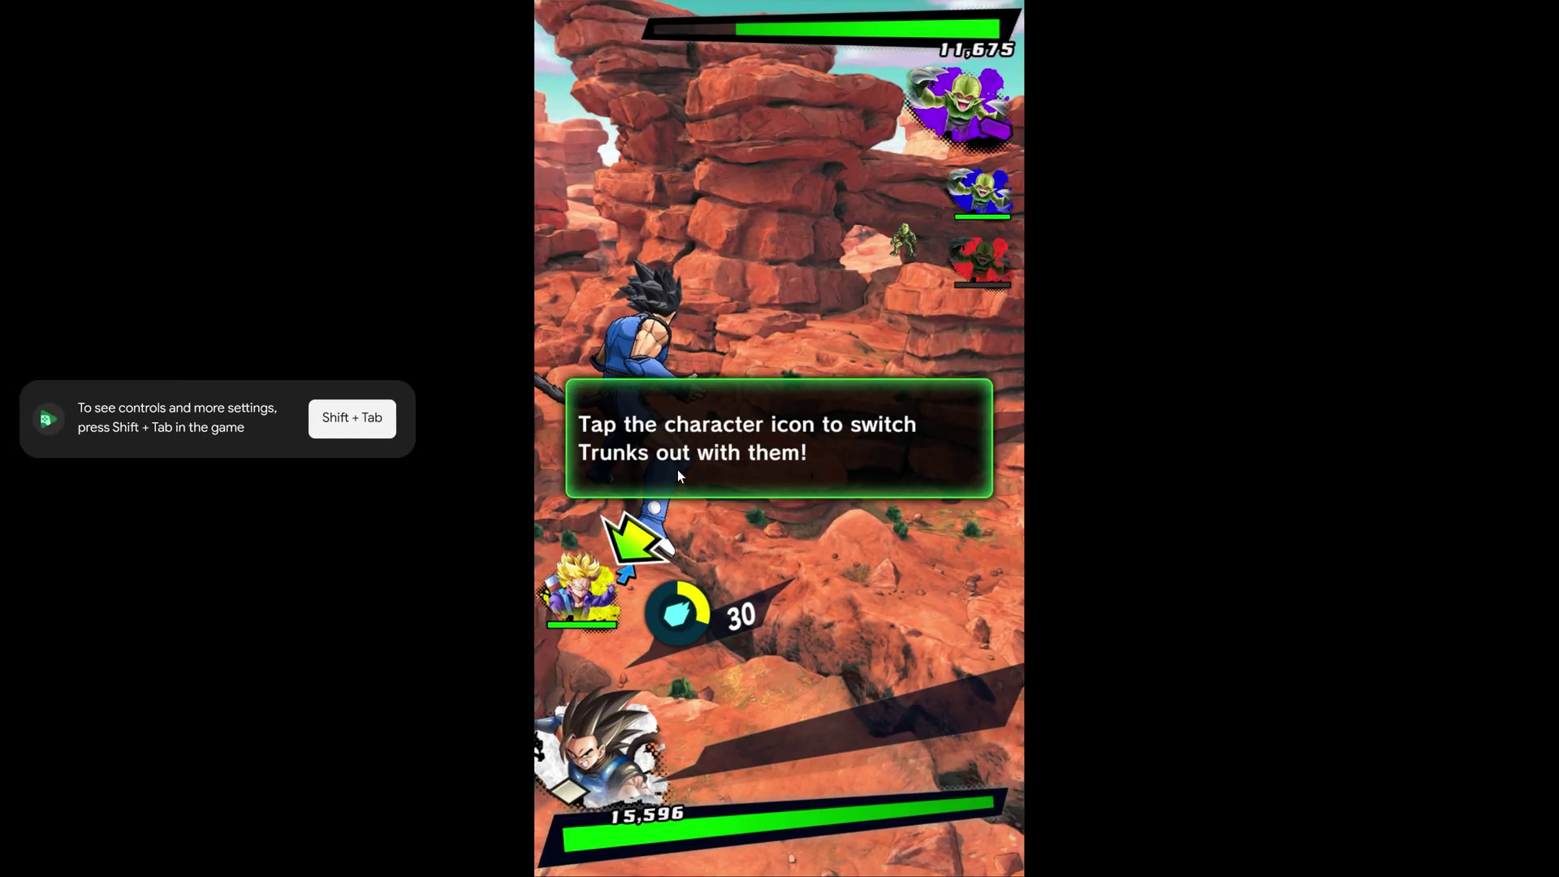
key(F11)
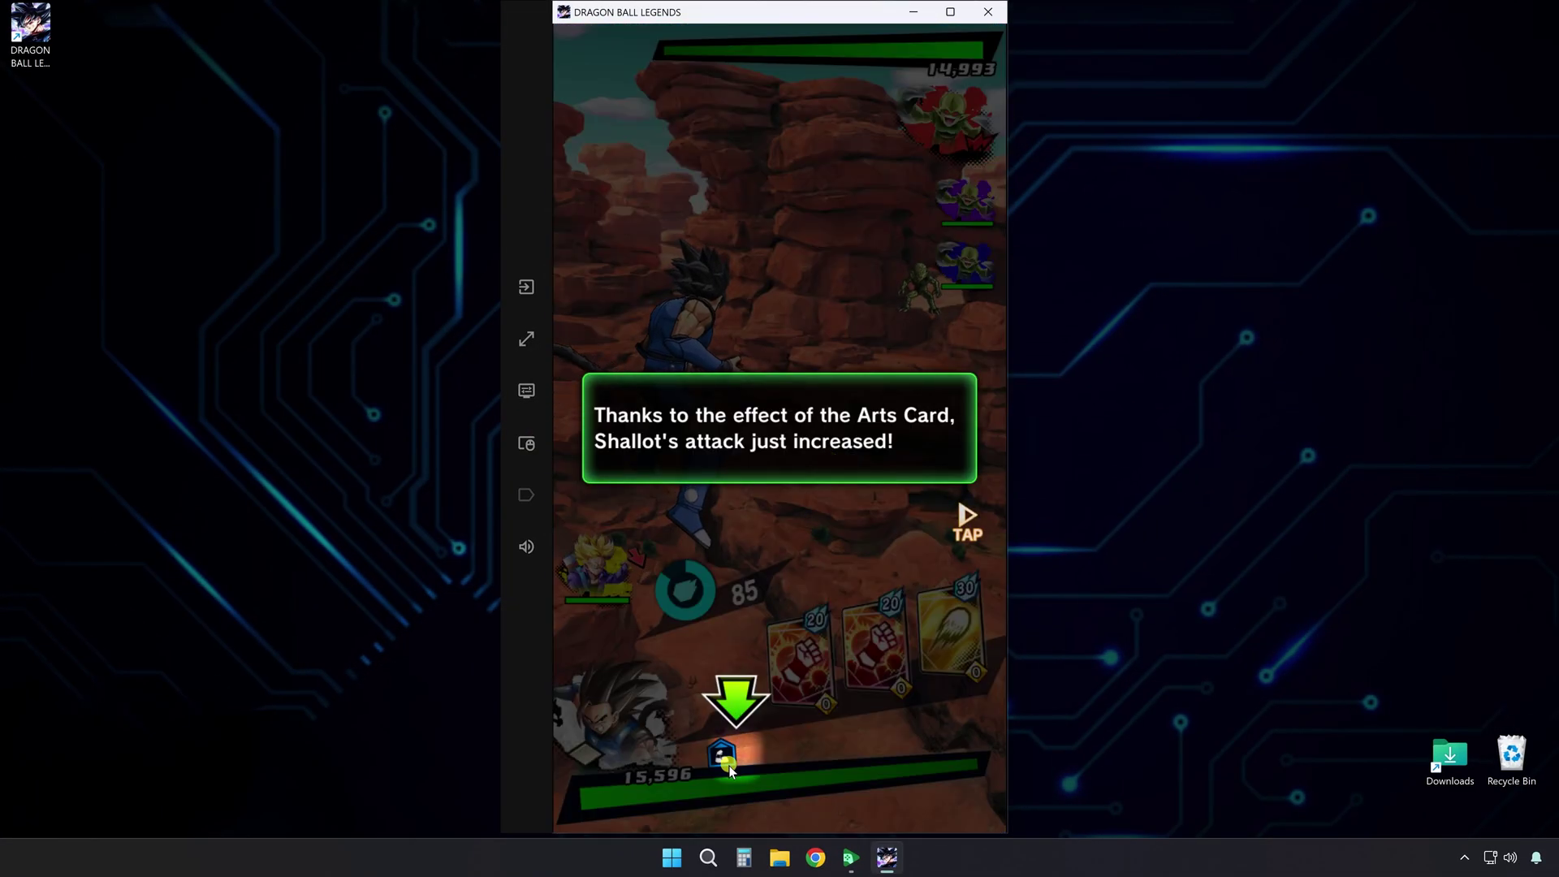
Advance the tutorial text and play two Arts Cards for a 6-hit combo.
click(810, 525)
click(804, 658)
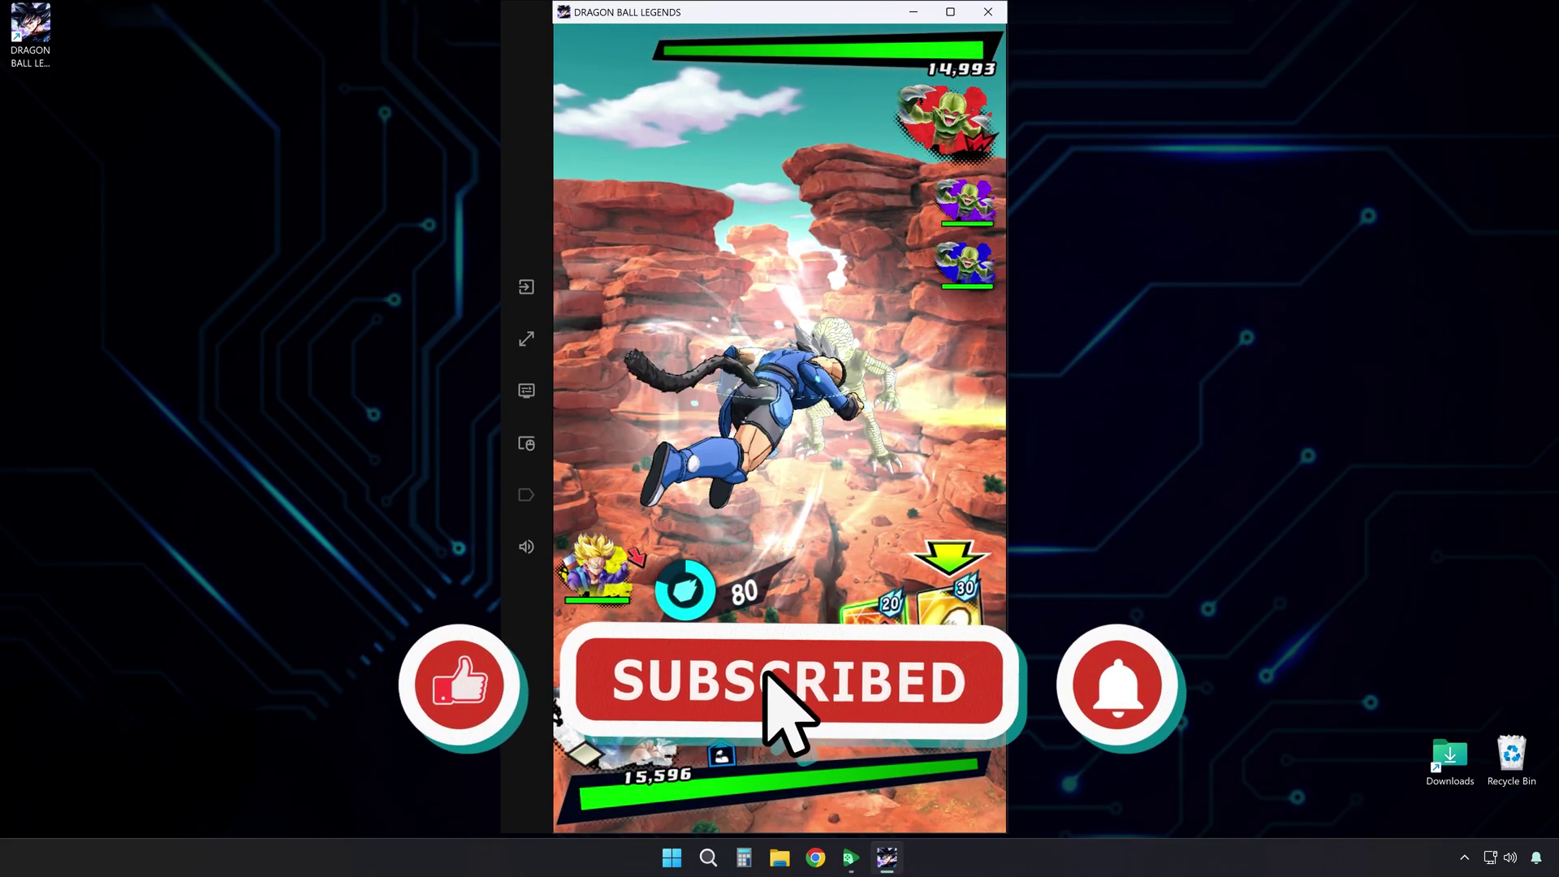
click(889, 605)
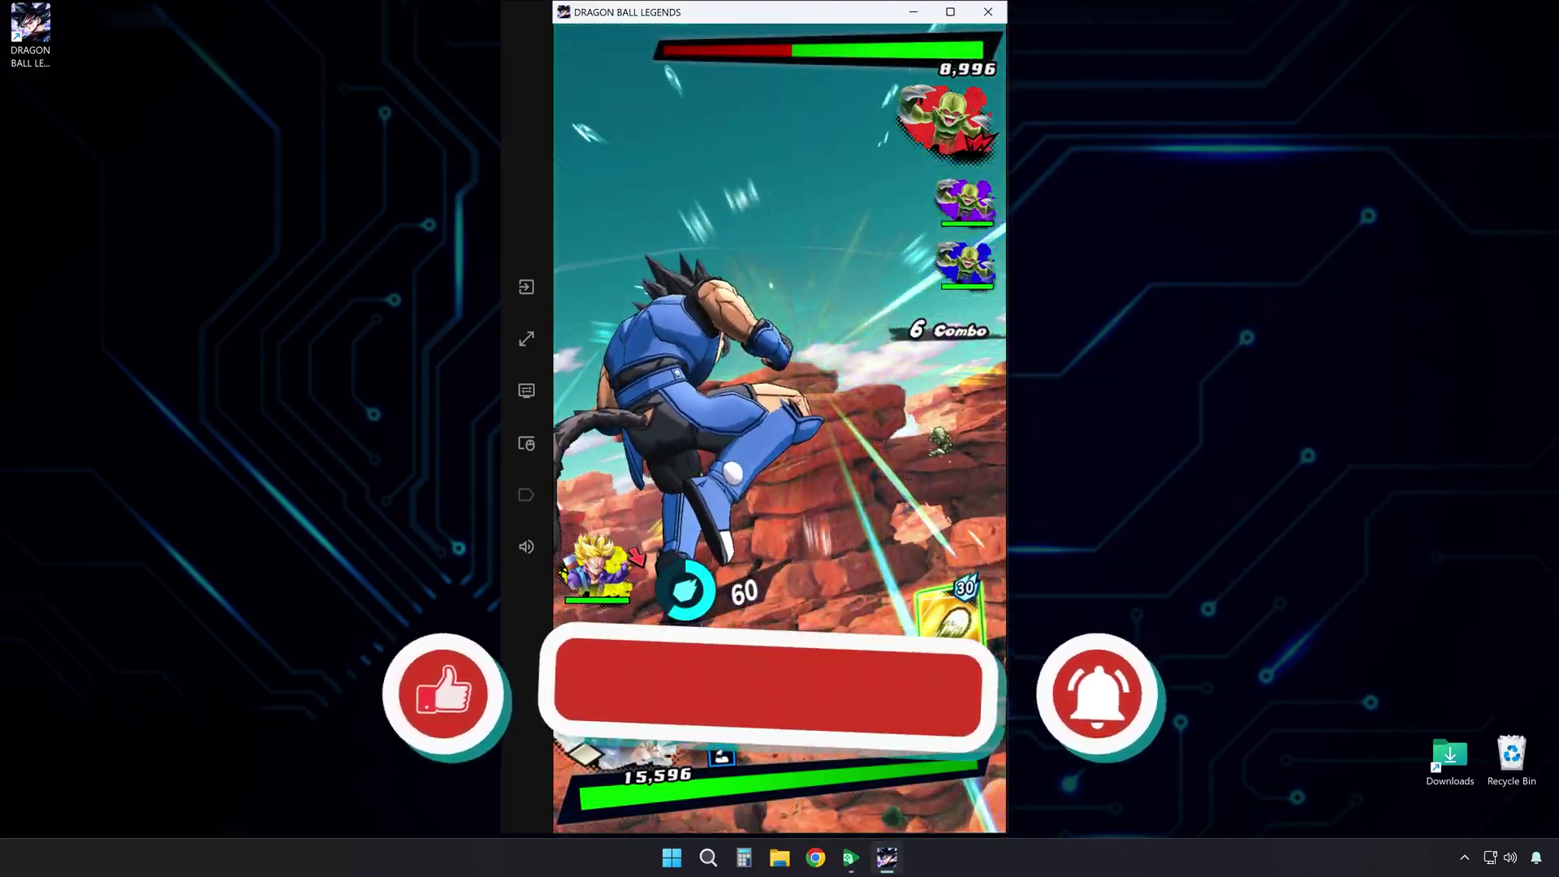